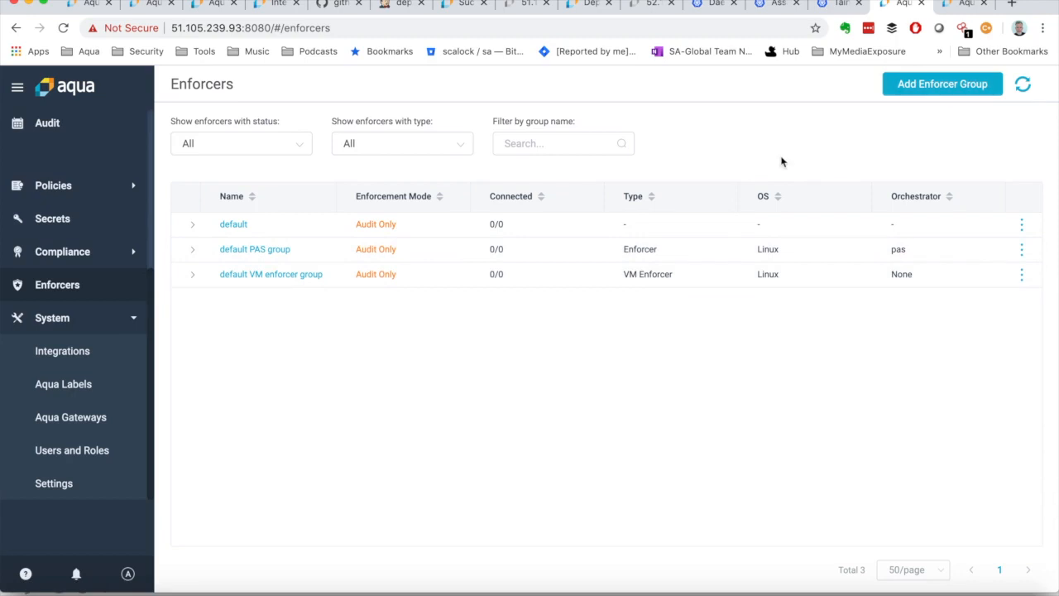
Step: Start creating a new enforcer group
{"action": "left_click", "coordinate": [934, 85]}
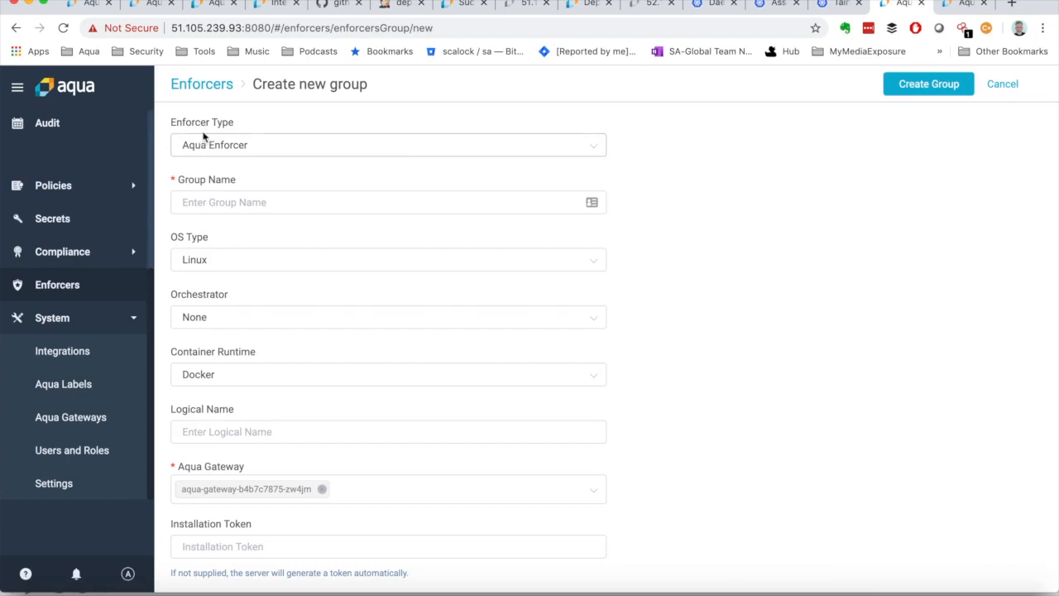
Step: Select Aqua VM Enforcer as the enforcer type and review the settings offered for it
{"action": "left_click", "coordinate": [256, 148]}
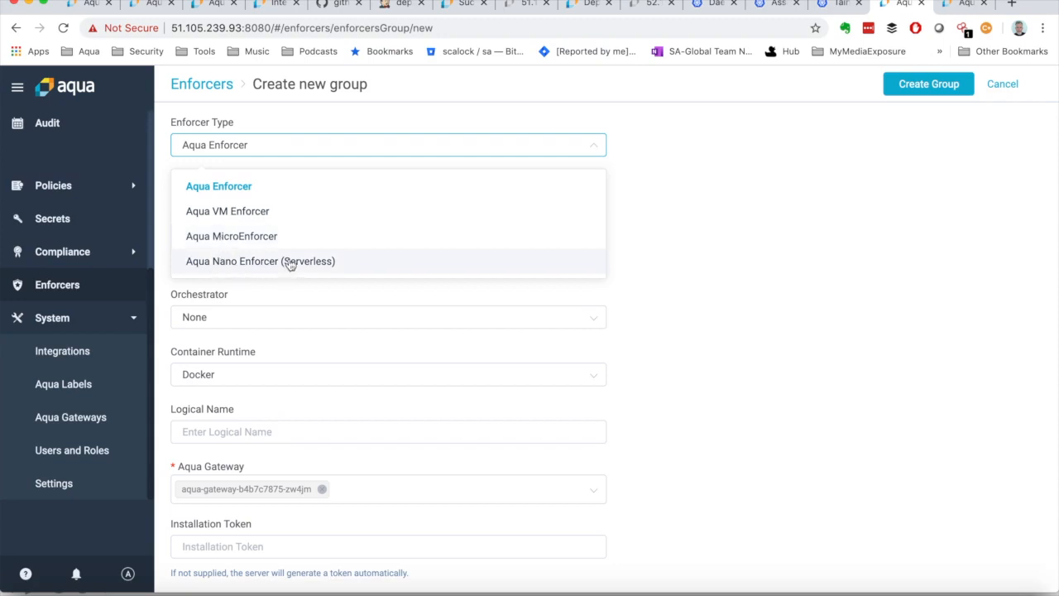
{"action": "left_click", "coordinate": [272, 213]}
{"action": "scroll", "coordinate": [286, 339], "scroll_direction": "down", "scroll_amount": 1}
{"action": "scroll", "coordinate": [285, 339], "scroll_direction": "down", "scroll_amount": 5}
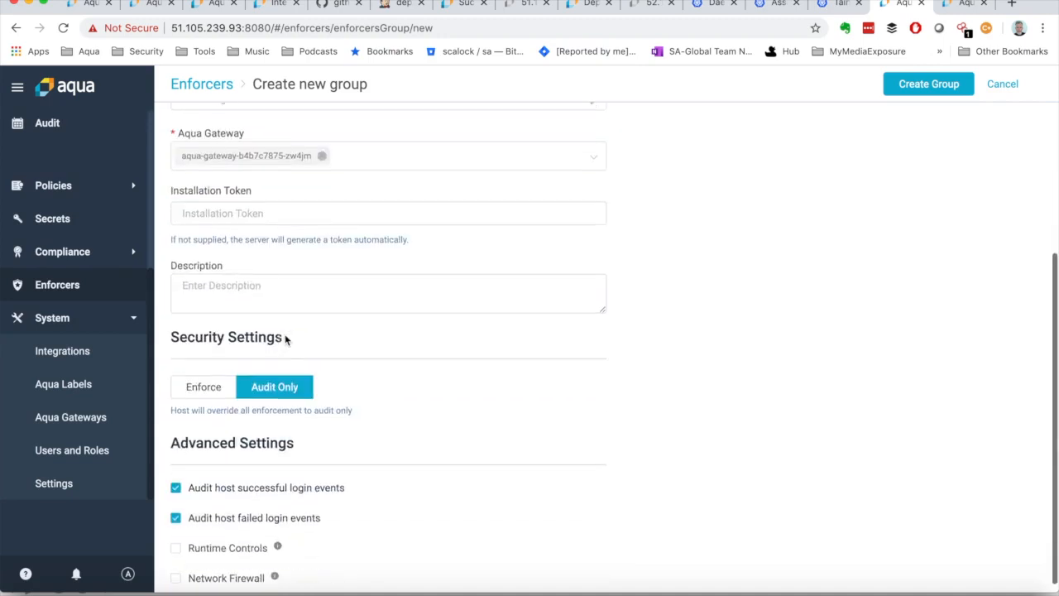
{"action": "scroll", "coordinate": [286, 339], "scroll_direction": "up", "scroll_amount": 5}
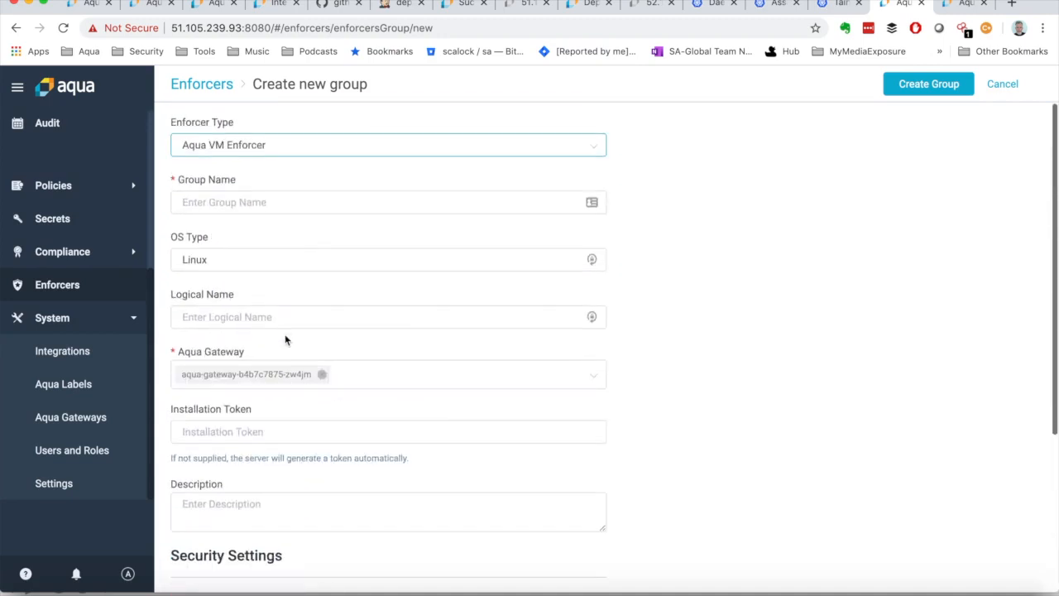
{"action": "scroll", "coordinate": [276, 365], "scroll_direction": "down", "scroll_amount": 3}
{"action": "scroll", "coordinate": [277, 365], "scroll_direction": "up", "scroll_amount": 3}
Step: Try the Aqua MicroEnforcer and Aqua Nano Enforcer (Serverless) types to review the settings each one offers
{"action": "left_click", "coordinate": [260, 153]}
{"action": "left_click", "coordinate": [249, 237]}
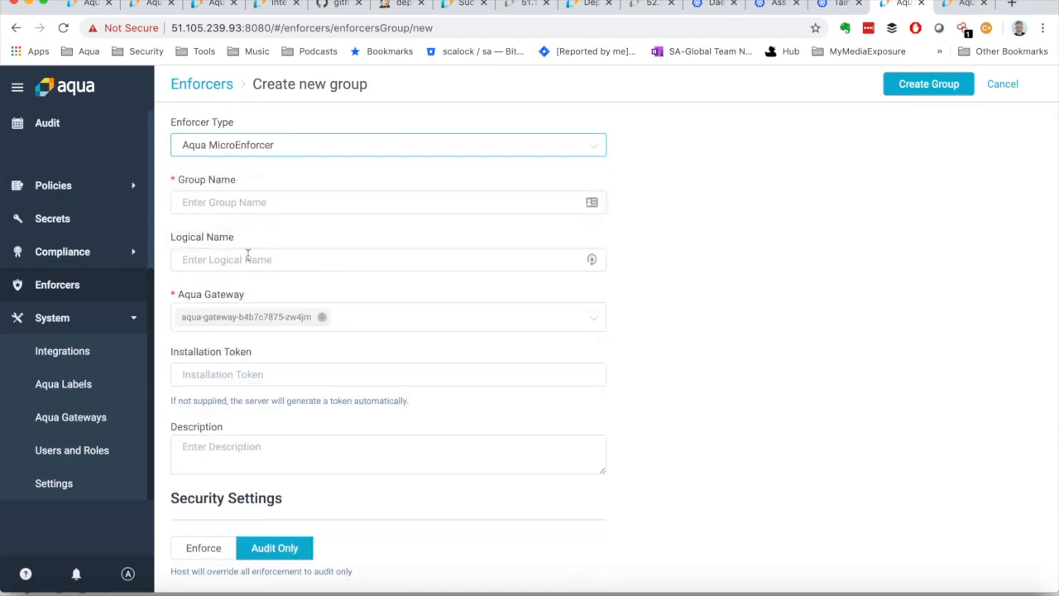
{"action": "scroll", "coordinate": [254, 302], "scroll_direction": "down", "scroll_amount": 2}
{"action": "scroll", "coordinate": [268, 237], "scroll_direction": "up", "scroll_amount": 2}
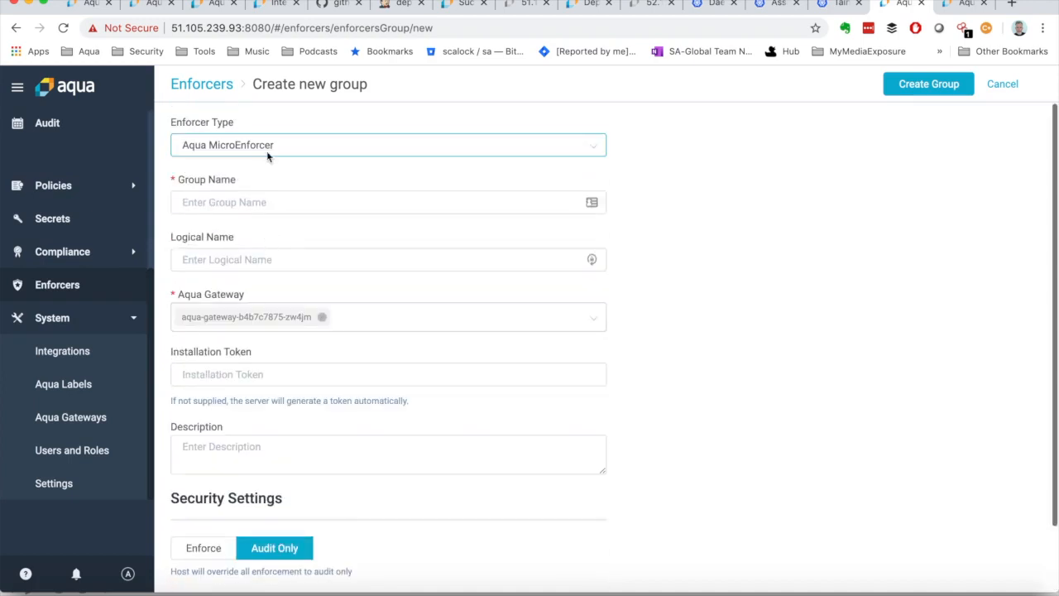
{"action": "left_click", "coordinate": [264, 146]}
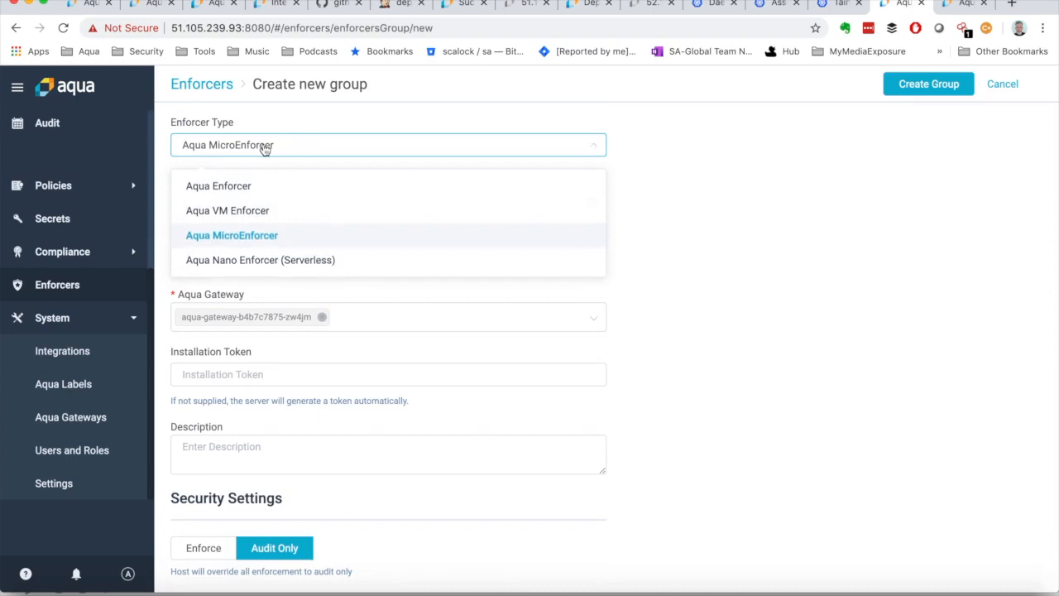
{"action": "left_click", "coordinate": [248, 260]}
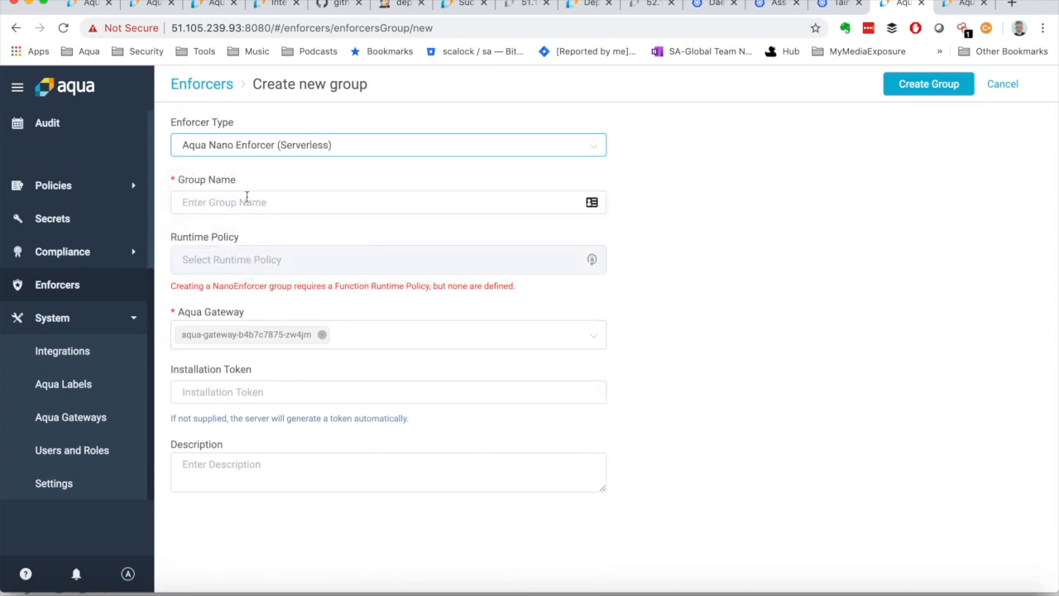
Step: Set the enforcer type to Aqua Enforcer and enter a group name made of the owner's first name followed by "Enforcers"
{"action": "left_click", "coordinate": [253, 145]}
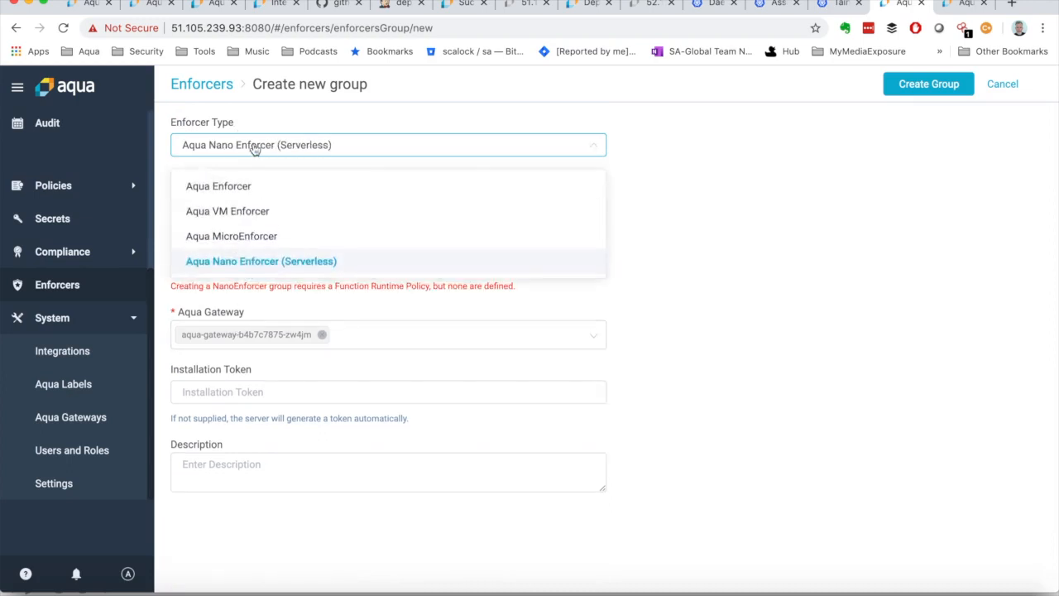
{"action": "left_click", "coordinate": [227, 192]}
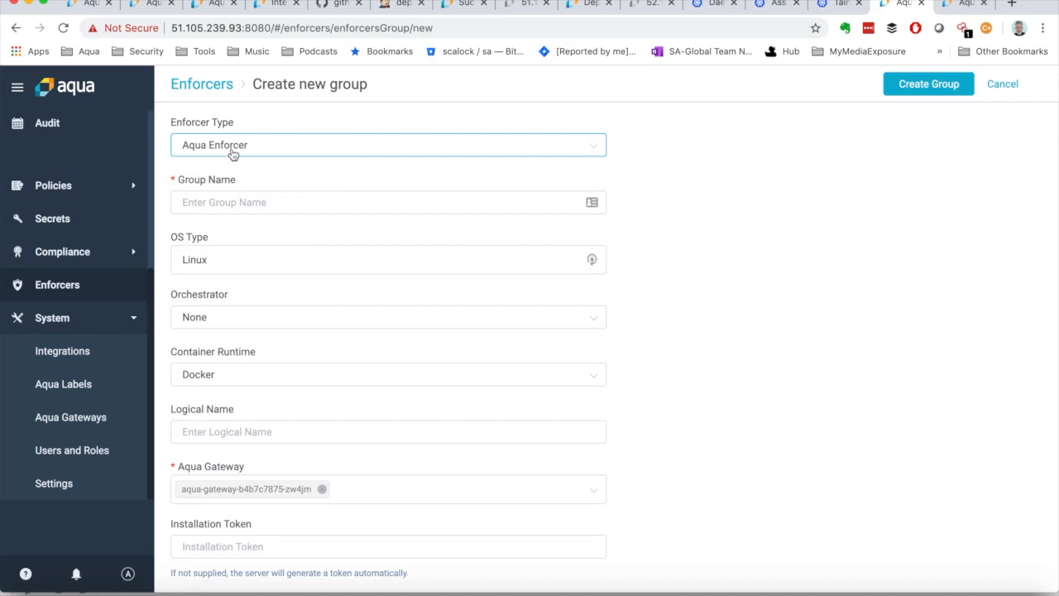
{"action": "left_click", "coordinate": [221, 200]}
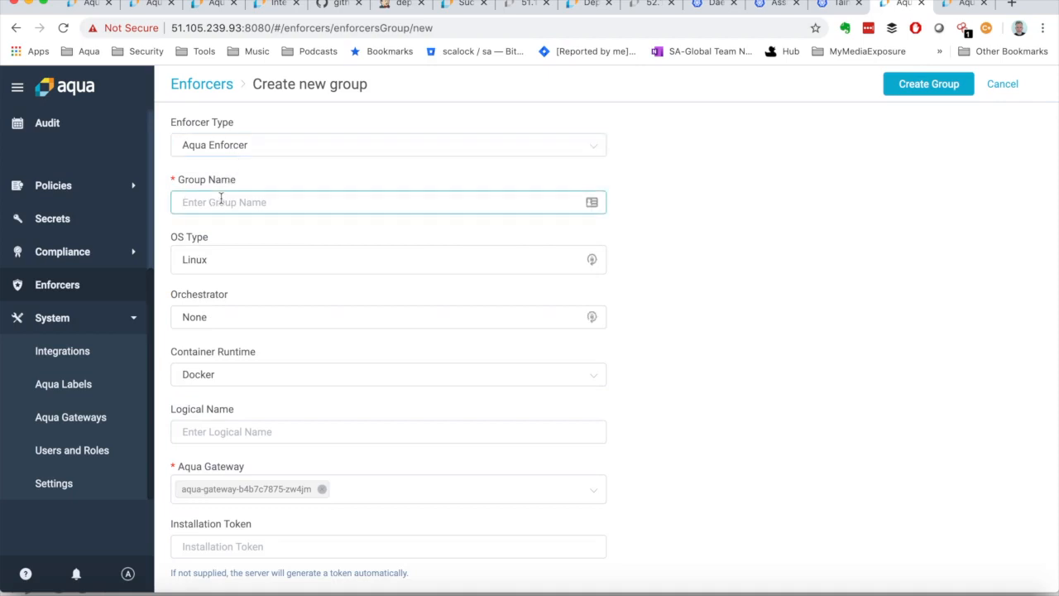
{"action": "type", "text": "SteveEnforcers"}
Step: Switch the OS type to Windows to review its settings, and set it back to Linux
{"action": "left_click", "coordinate": [215, 269]}
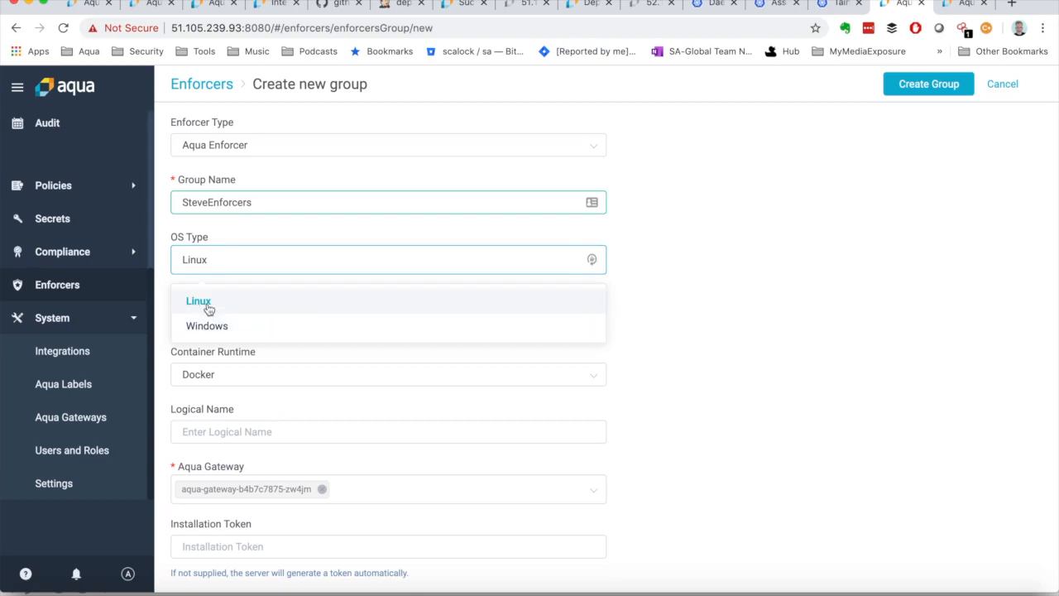
{"action": "left_click", "coordinate": [214, 327]}
{"action": "scroll", "coordinate": [233, 349], "scroll_direction": "down", "scroll_amount": 2}
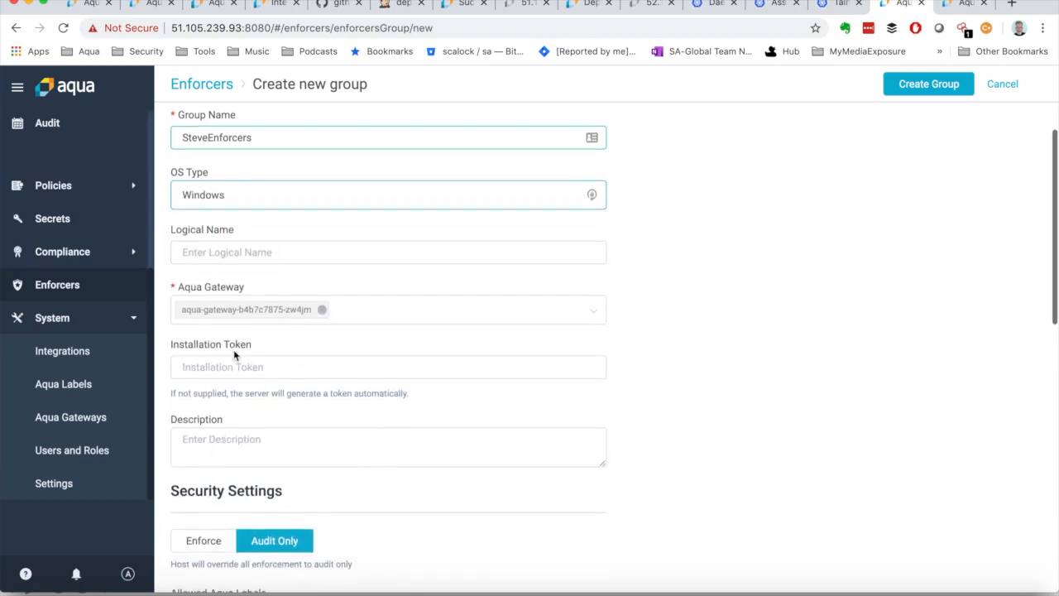
{"action": "scroll", "coordinate": [235, 384], "scroll_direction": "down", "scroll_amount": 8}
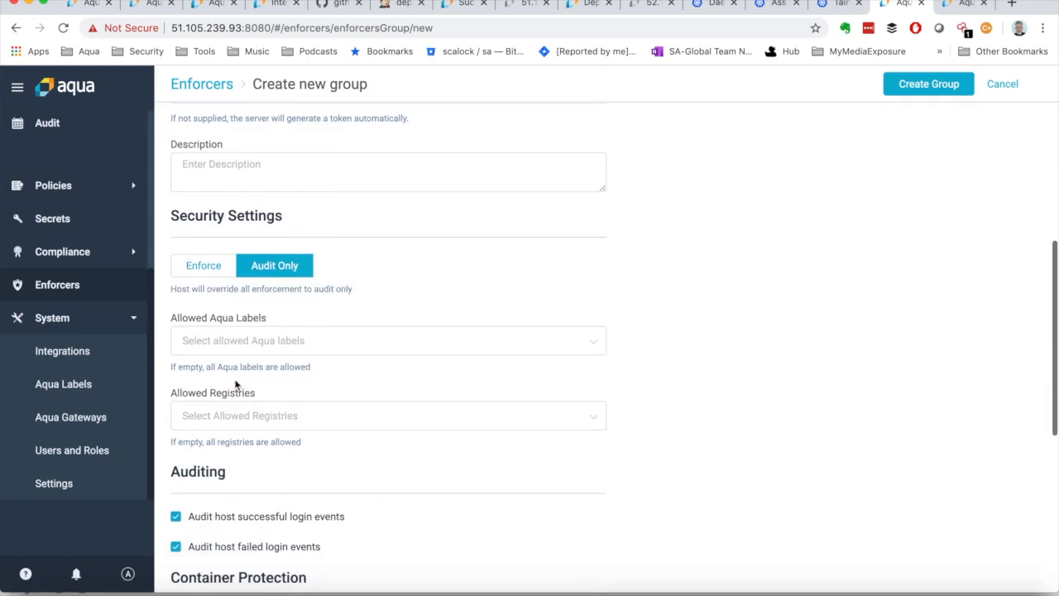
{"action": "scroll", "coordinate": [235, 383], "scroll_direction": "up", "scroll_amount": 10}
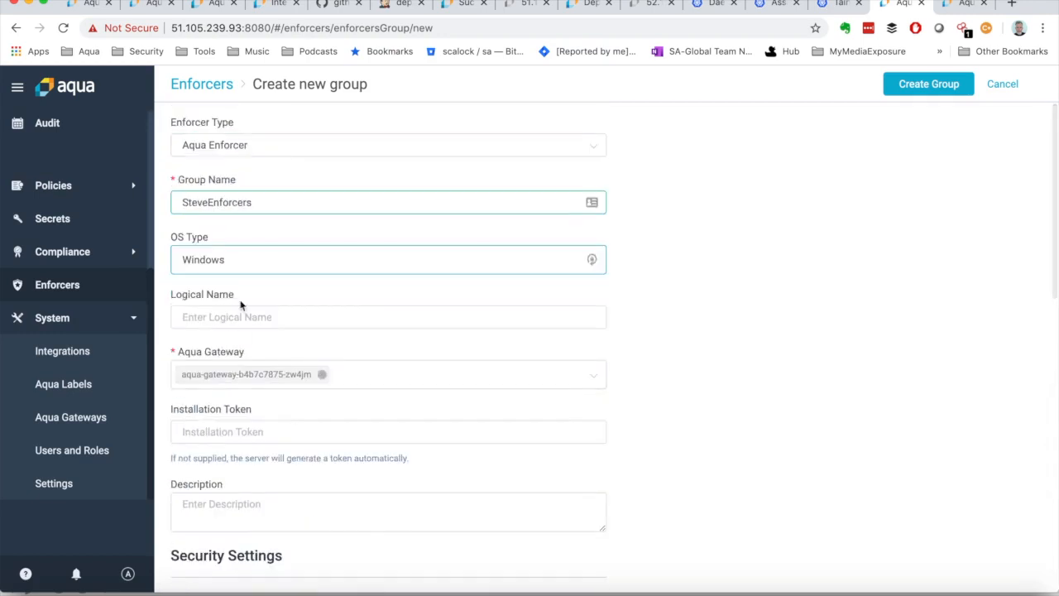
{"action": "left_click", "coordinate": [230, 273]}
{"action": "left_click", "coordinate": [213, 303]}
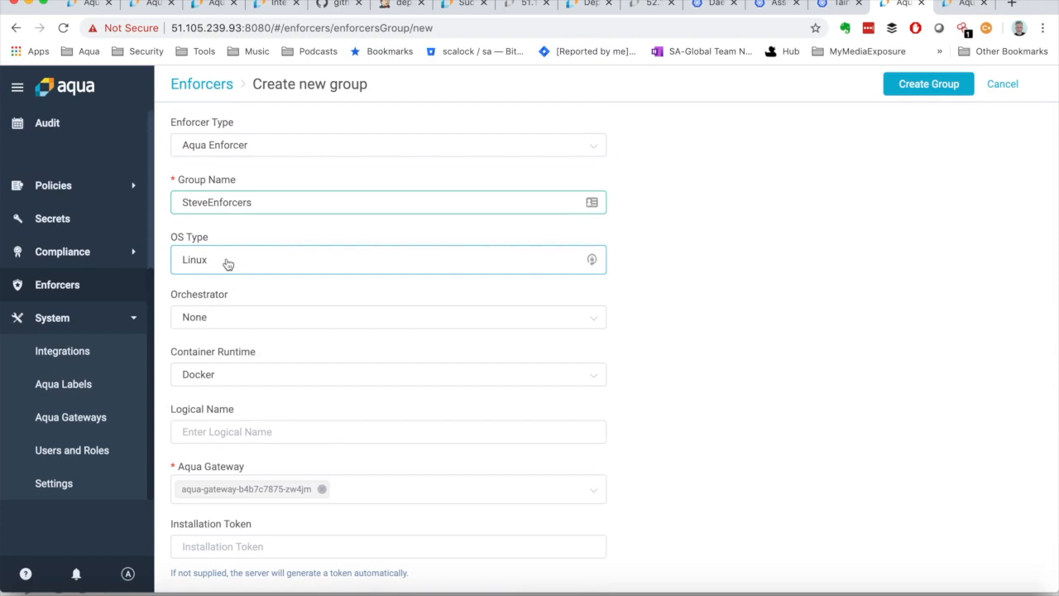
Step: Set the orchestrator to OpenShift and choose a container runtime for it
{"action": "scroll", "coordinate": [228, 263], "scroll_direction": "down", "scroll_amount": 1}
{"action": "left_click", "coordinate": [228, 264]}
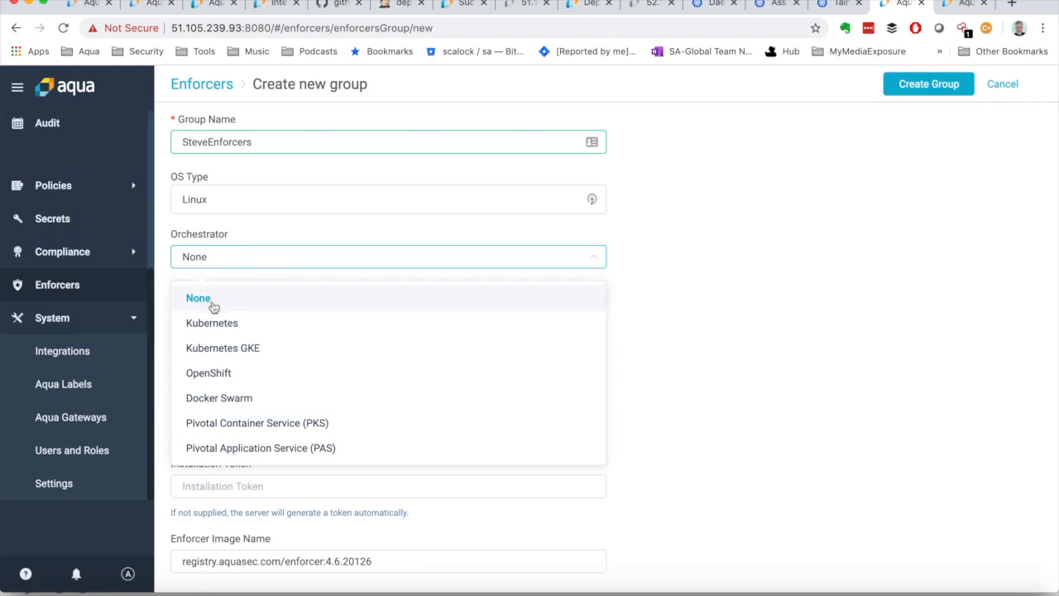
{"action": "left_click", "coordinate": [212, 373]}
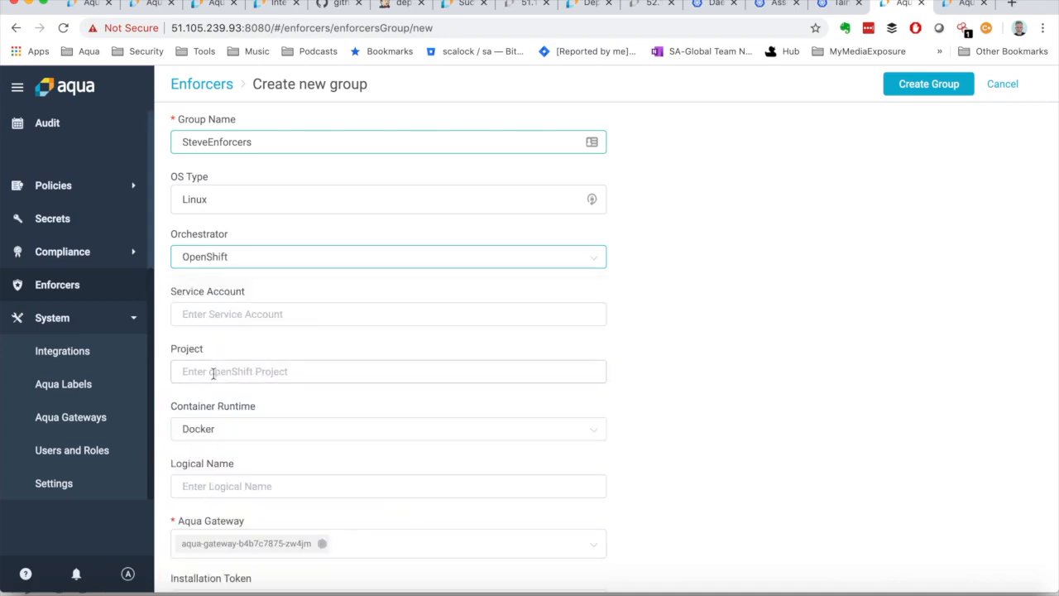
{"action": "left_click", "coordinate": [237, 431]}
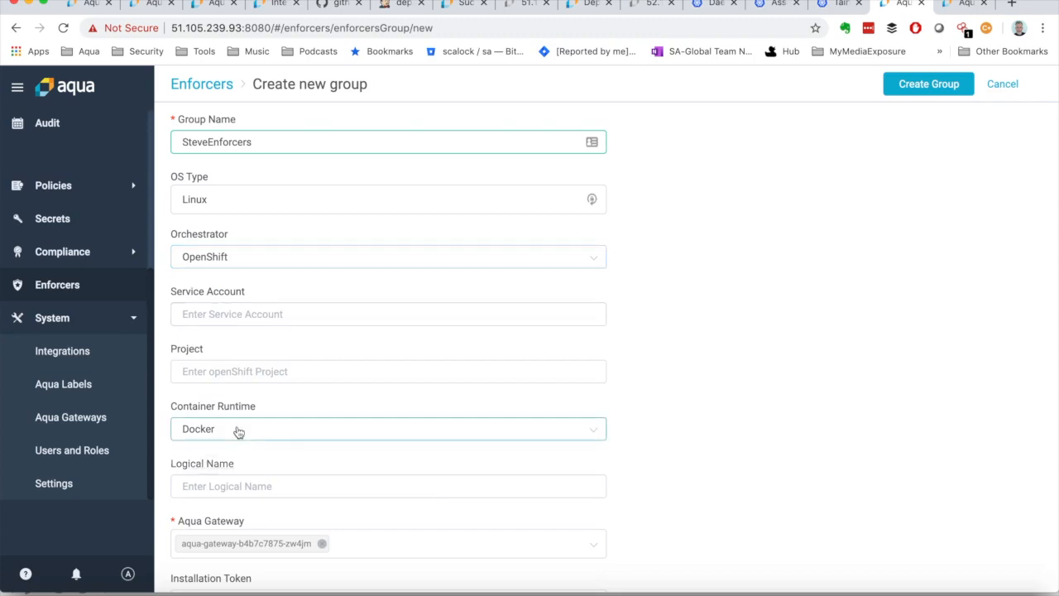
{"action": "left_click", "coordinate": [208, 496]}
Step: Change the orchestrator to Pivotal Application Service (PAS) and review the resulting form settings
{"action": "left_click", "coordinate": [238, 259]}
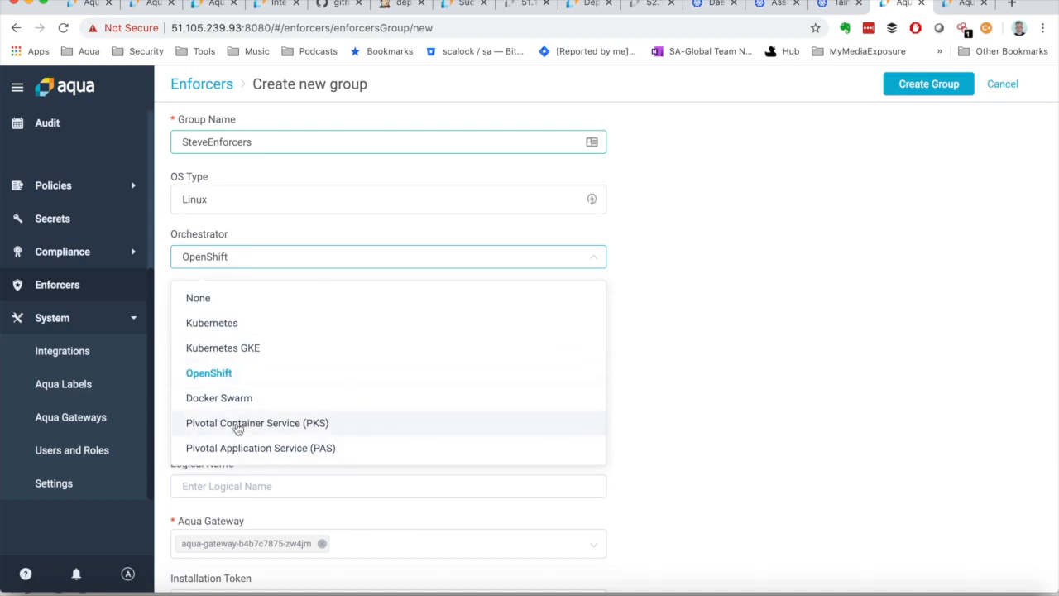
{"action": "left_click", "coordinate": [237, 450]}
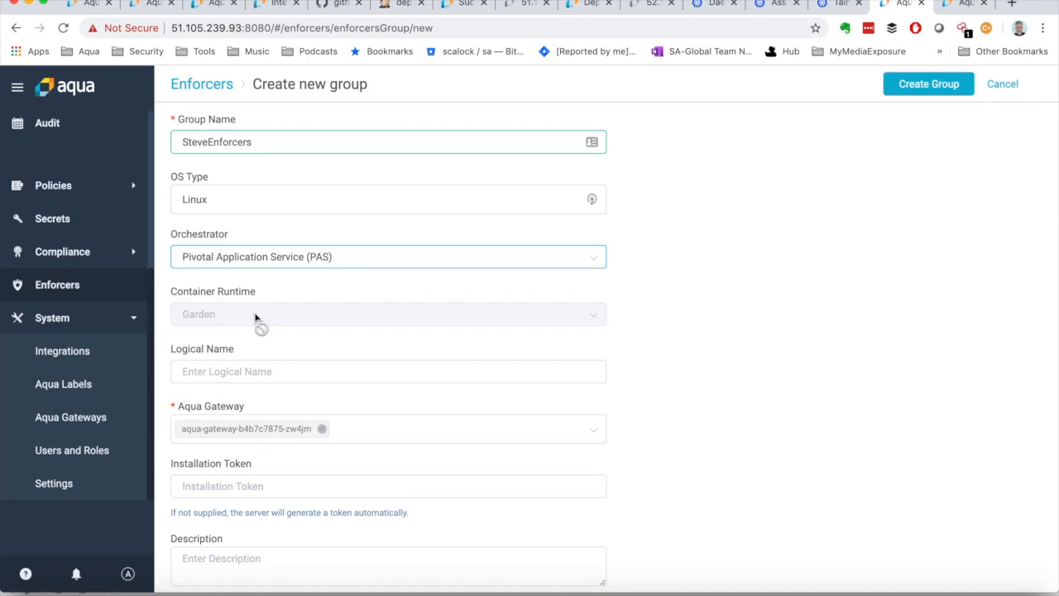
{"action": "scroll", "coordinate": [252, 318], "scroll_direction": "down", "scroll_amount": 3}
{"action": "scroll", "coordinate": [248, 319], "scroll_direction": "up", "scroll_amount": 4}
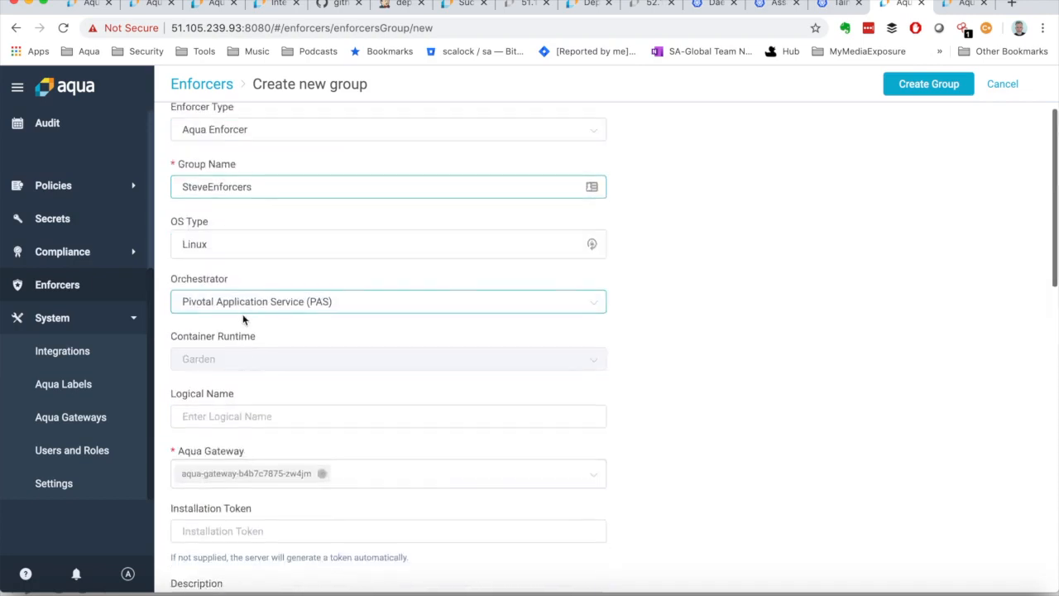
{"action": "scroll", "coordinate": [243, 319], "scroll_direction": "down", "scroll_amount": 10}
{"action": "scroll", "coordinate": [243, 319], "scroll_direction": "up", "scroll_amount": 9}
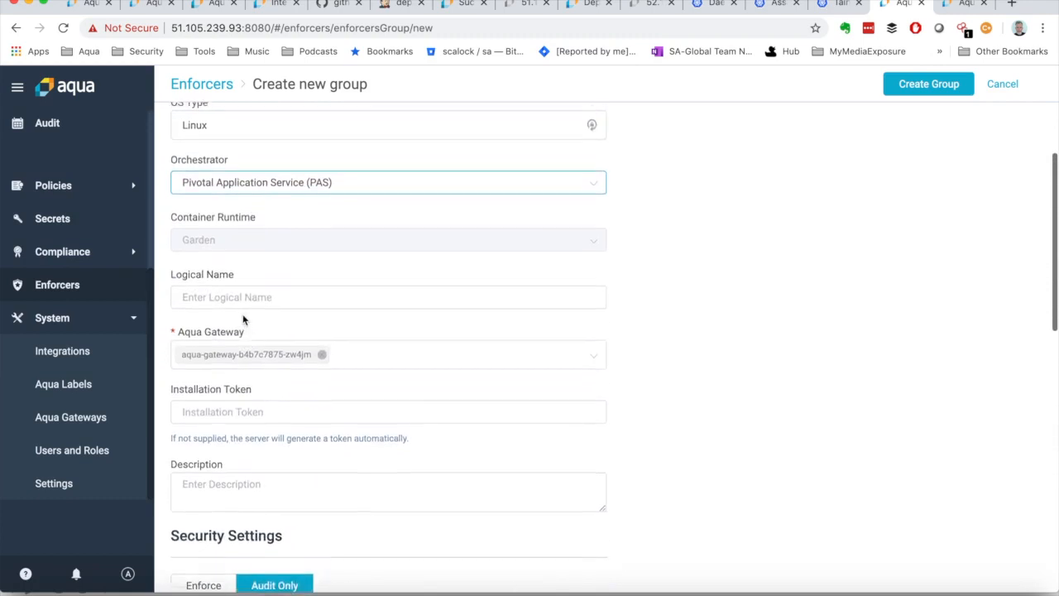
{"action": "scroll", "coordinate": [244, 319], "scroll_direction": "up", "scroll_amount": 2}
Step: Set the orchestrator to Kubernetes with service account aqua-sa and namespace aqua
{"action": "left_click", "coordinate": [265, 317]}
{"action": "left_click", "coordinate": [230, 381]}
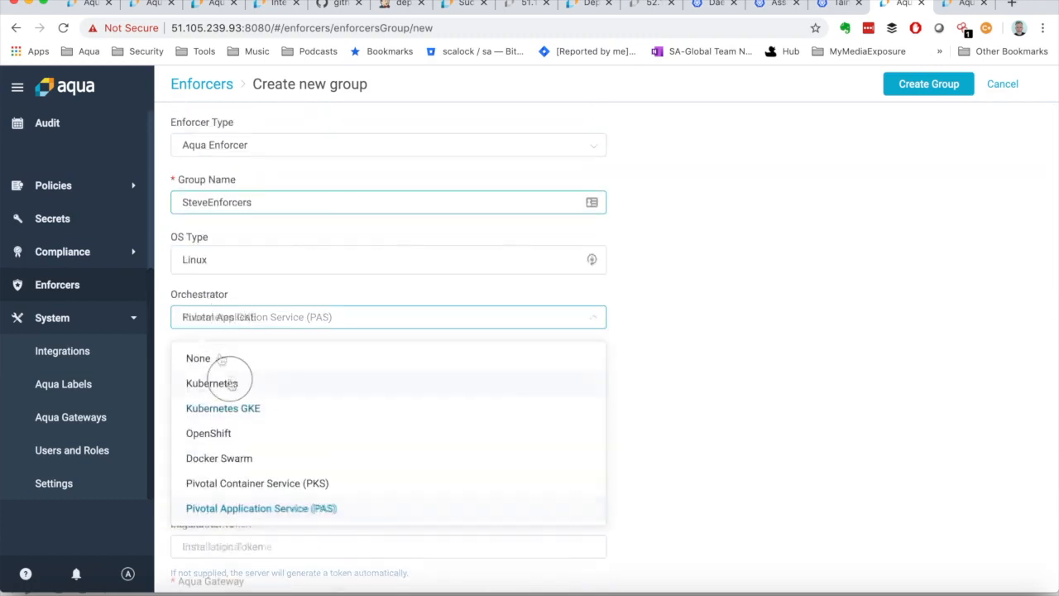
{"action": "left_click", "coordinate": [239, 372]}
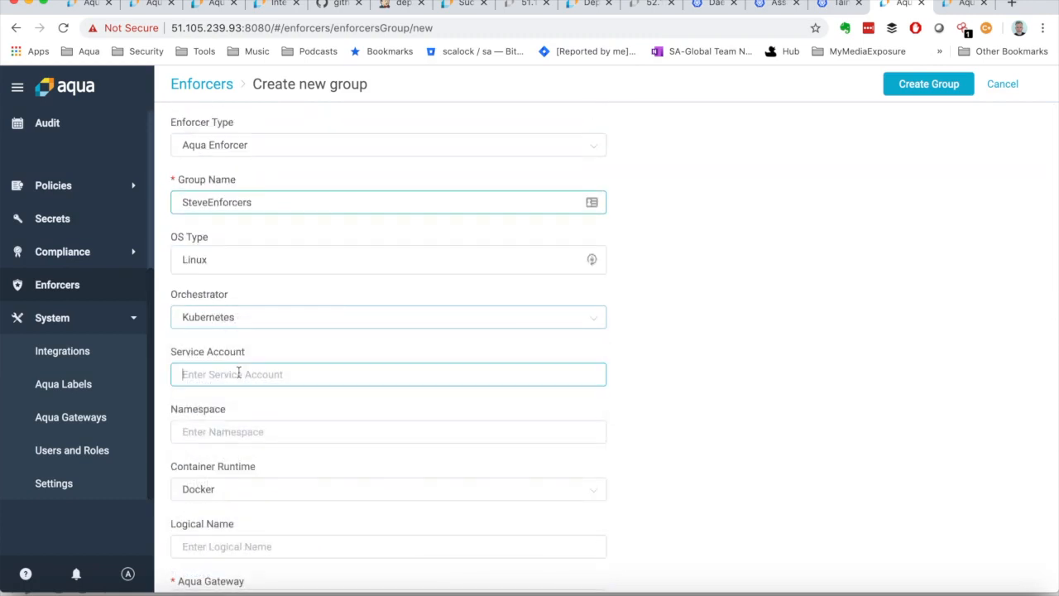
{"action": "type", "text": "aqua-sa"}
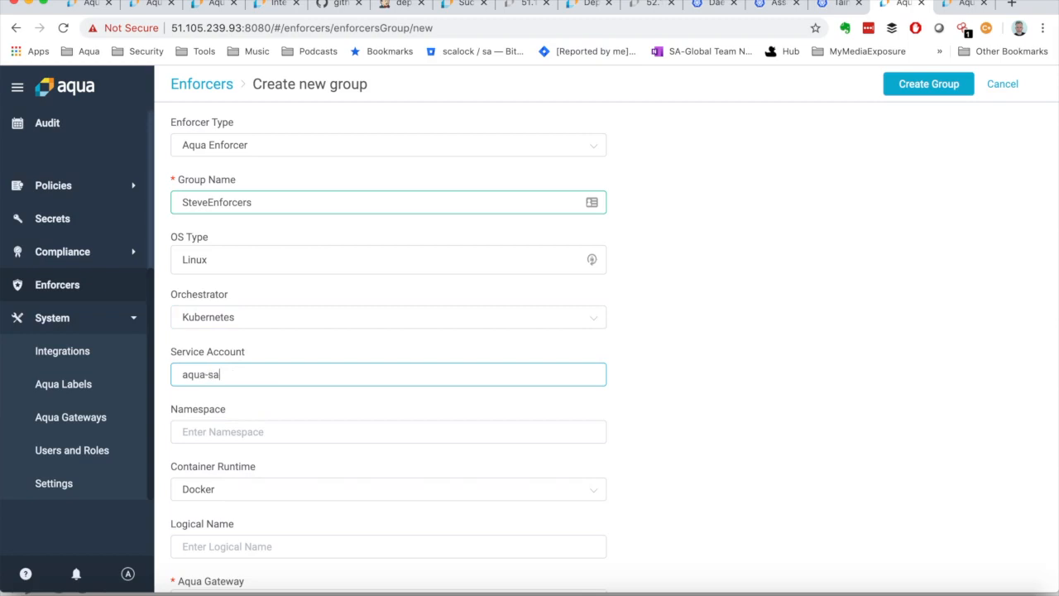
{"action": "key", "text": "Tab"}
{"action": "type", "text": "aqua"}
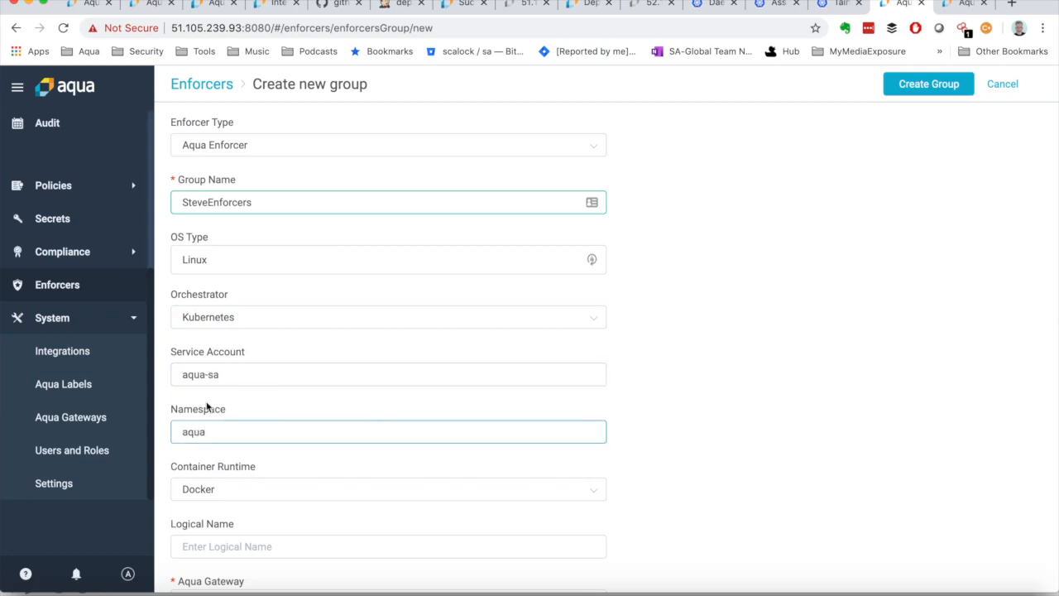
Step: Choose Docker as the container runtime and enter a logical name made of the owner's first name with an s and "Group"
{"action": "scroll", "coordinate": [213, 420], "scroll_direction": "down", "scroll_amount": 3}
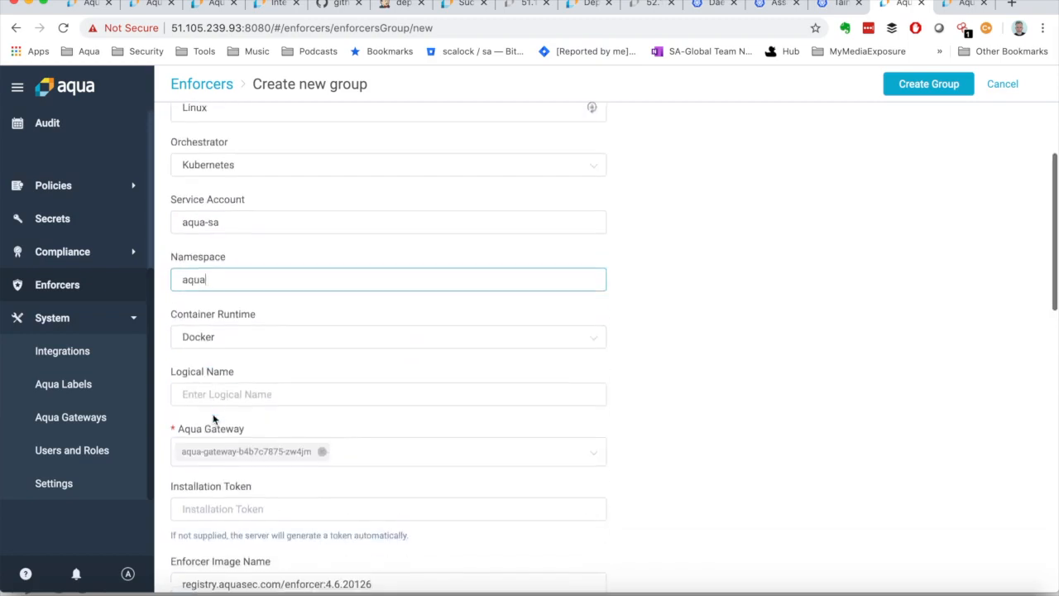
{"action": "left_click", "coordinate": [222, 339]}
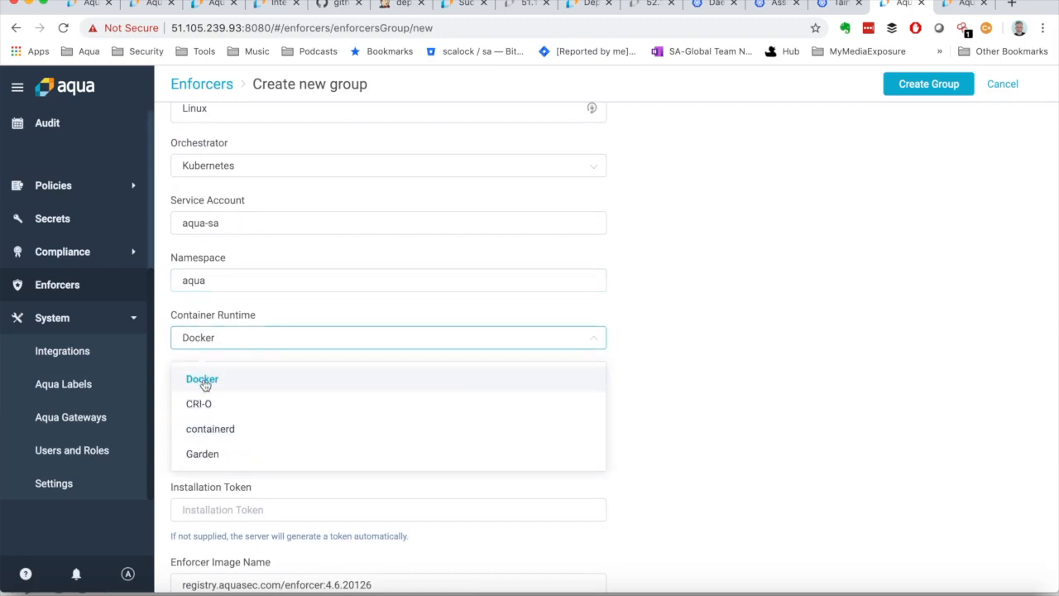
{"action": "left_click", "coordinate": [204, 382]}
{"action": "scroll", "coordinate": [224, 413], "scroll_direction": "down", "scroll_amount": 1}
{"action": "left_click", "coordinate": [218, 341]}
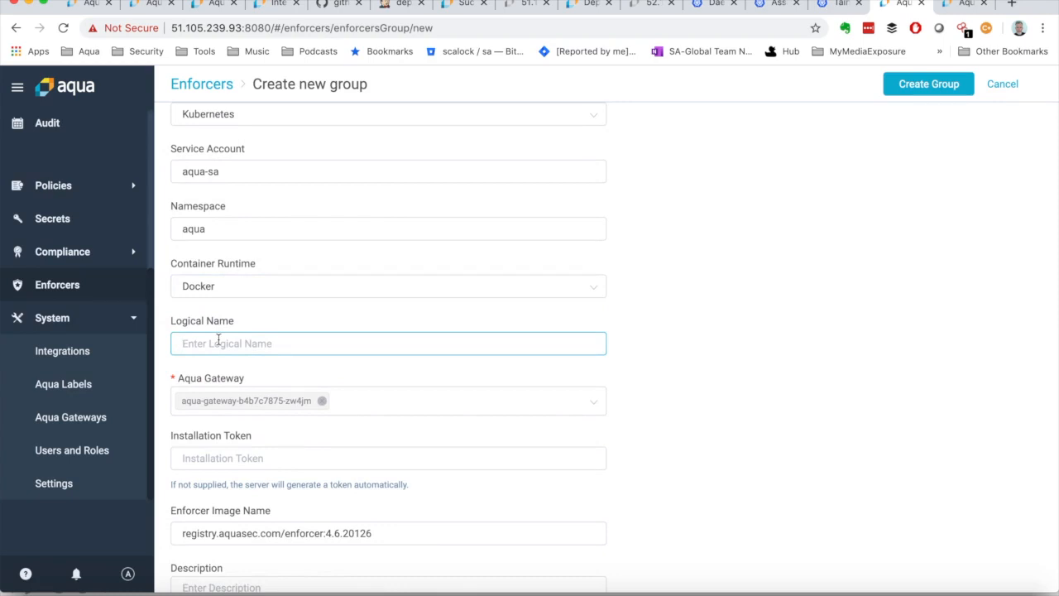
{"action": "type", "text": "Steves Group"}
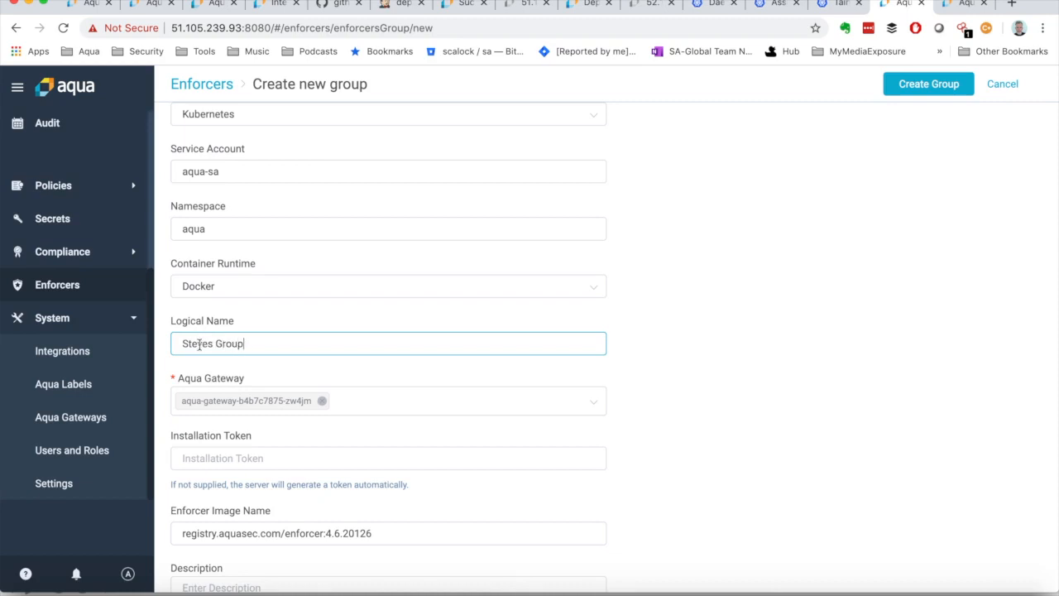
{"action": "double_click", "coordinate": [183, 320]}
{"action": "triple_click", "coordinate": [224, 321]}
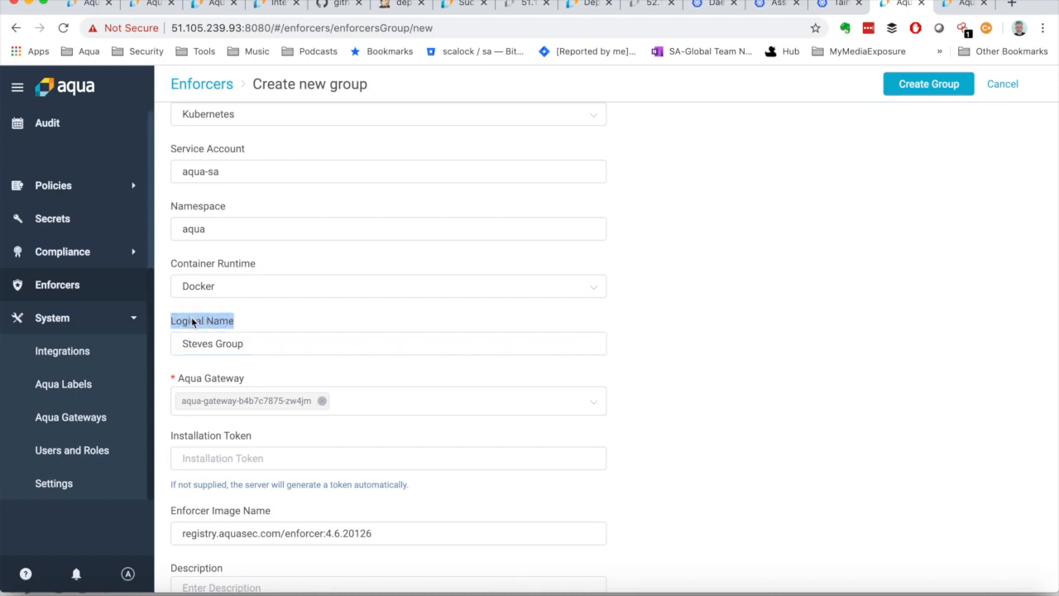
{"action": "left_click", "coordinate": [192, 321]}
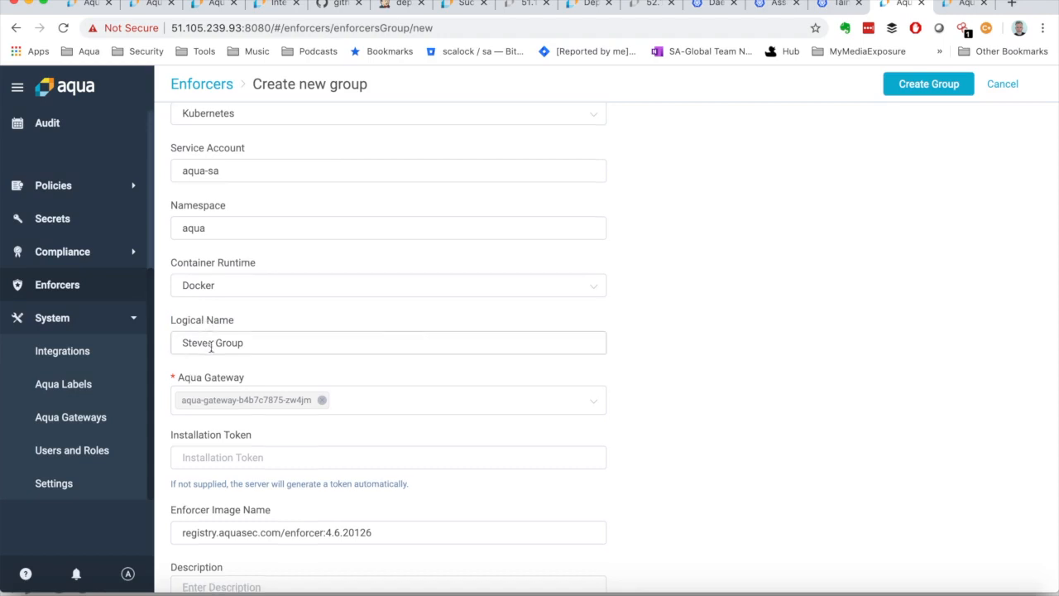
{"action": "scroll", "coordinate": [211, 346], "scroll_direction": "down", "scroll_amount": 2}
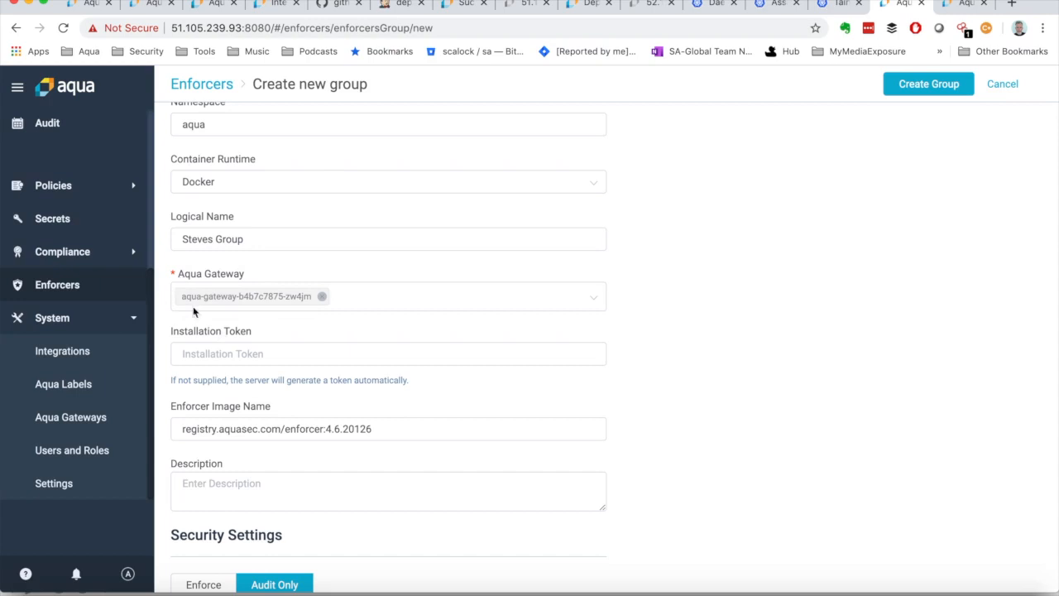
Step: Leave the installation token empty, keep the default enforcer image name, and enter the description "The is my real default"
{"action": "scroll", "coordinate": [219, 344], "scroll_direction": "down", "scroll_amount": 1}
{"action": "left_click", "coordinate": [212, 275]}
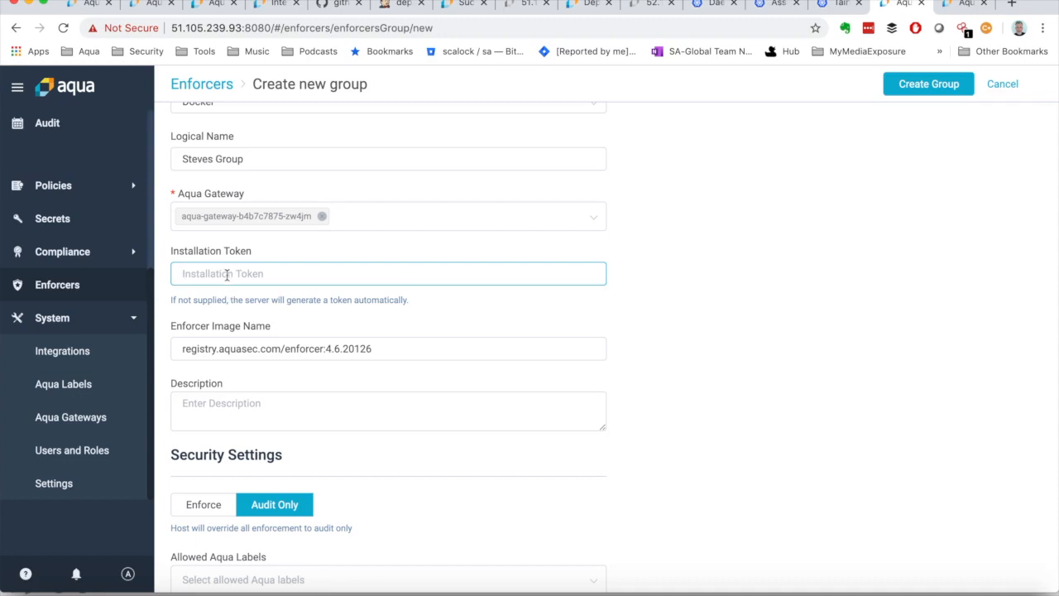
{"action": "scroll", "coordinate": [226, 281], "scroll_direction": "down", "scroll_amount": 2}
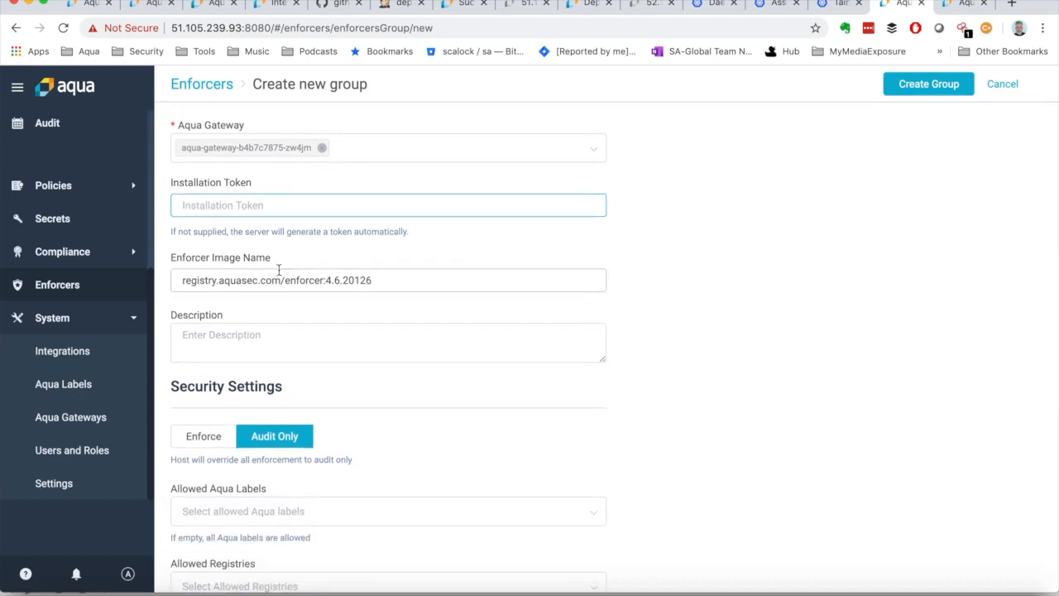
{"action": "left_click_drag", "start_coordinate": [326, 281], "coordinate": [372, 282]}
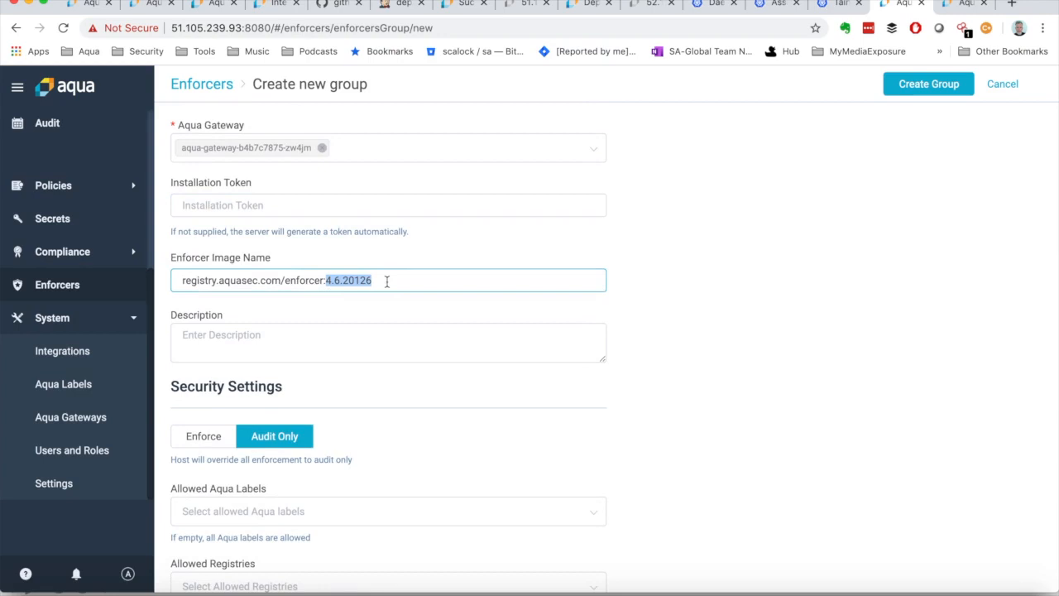
{"action": "left_click", "coordinate": [292, 338]}
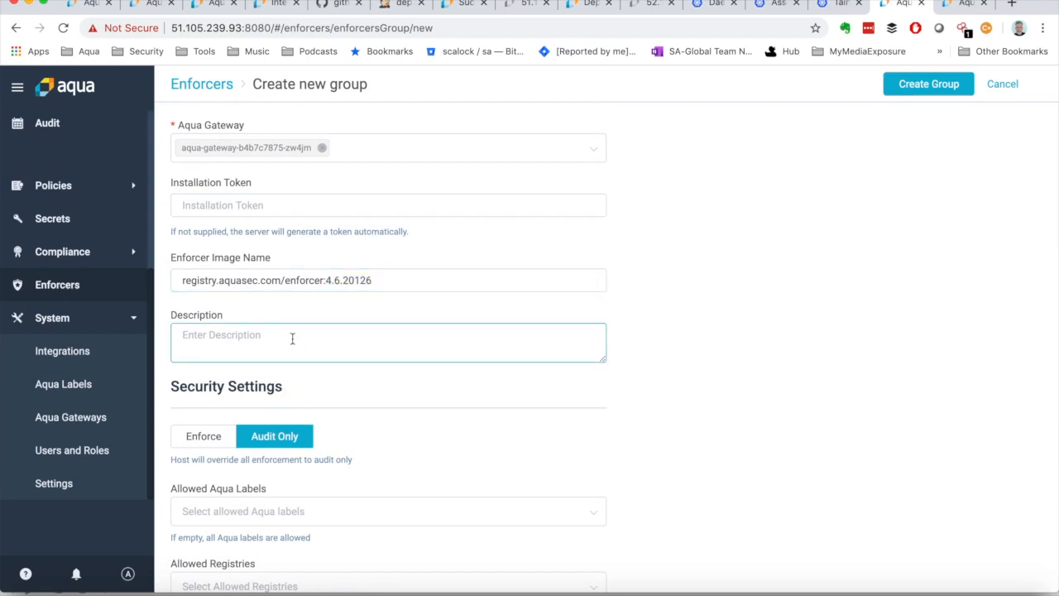
{"action": "type", "text": "The is my real default"}
Step: Review the security settings, including the registries offered under Allowed Registries, without selecting any
{"action": "scroll", "coordinate": [200, 339], "scroll_direction": "down", "scroll_amount": 2}
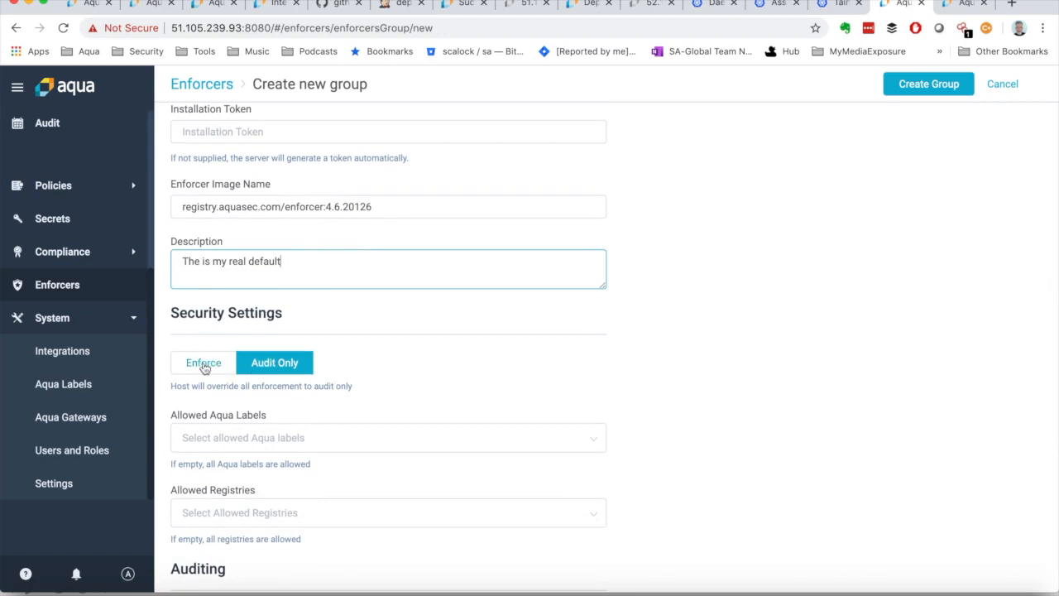
{"action": "scroll", "coordinate": [217, 374], "scroll_direction": "down", "scroll_amount": 4}
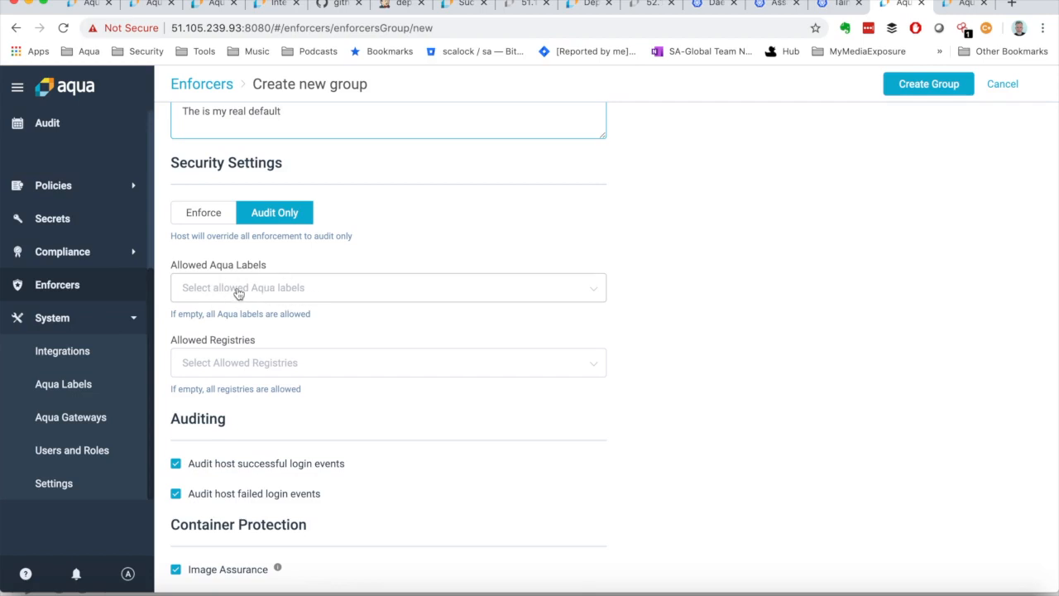
{"action": "scroll", "coordinate": [236, 369], "scroll_direction": "down", "scroll_amount": 1}
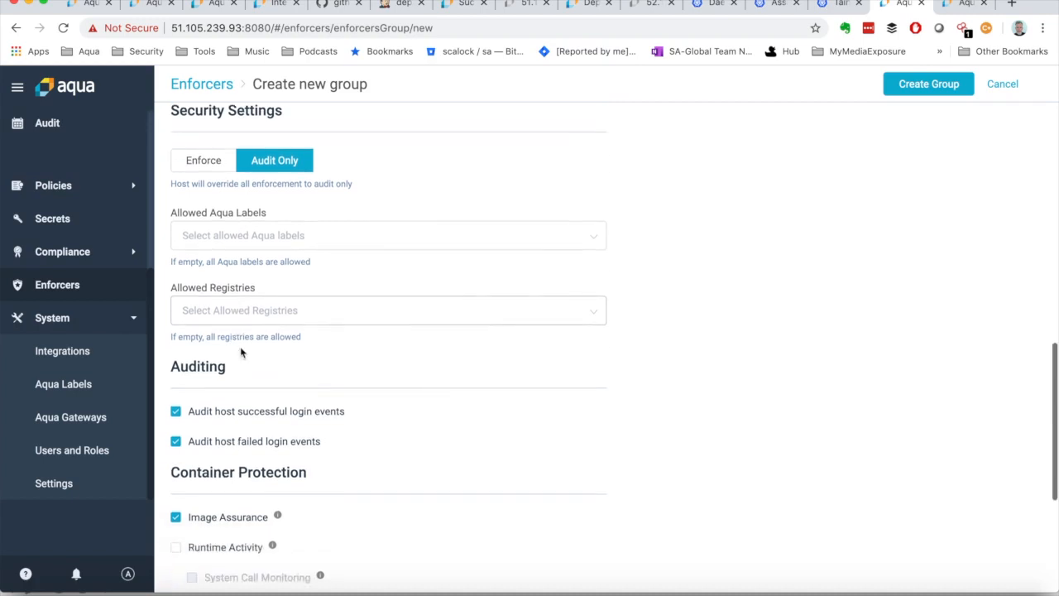
{"action": "left_click", "coordinate": [213, 312]}
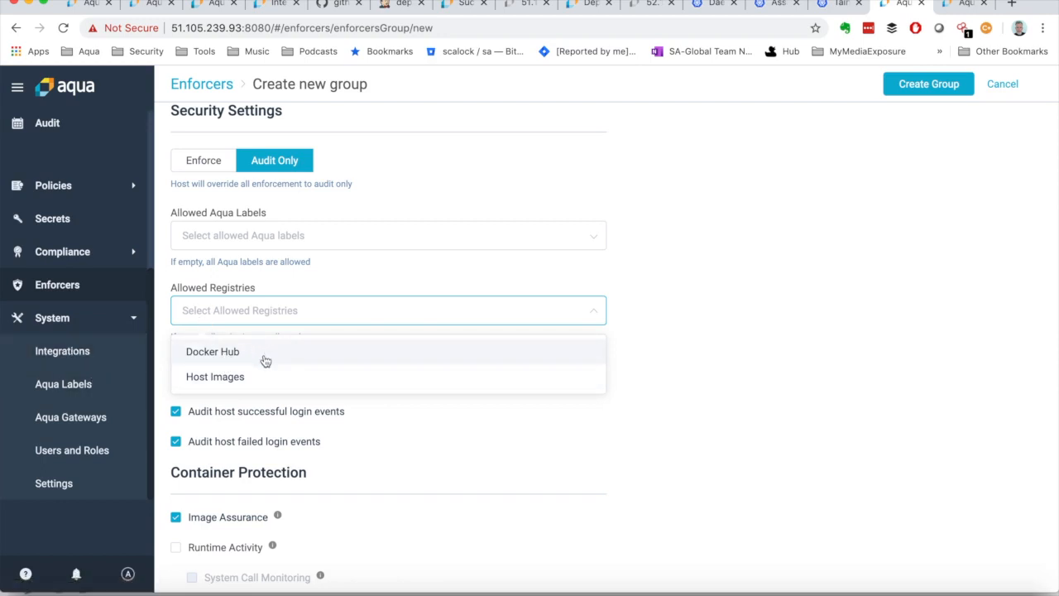
{"action": "left_click", "coordinate": [285, 281]}
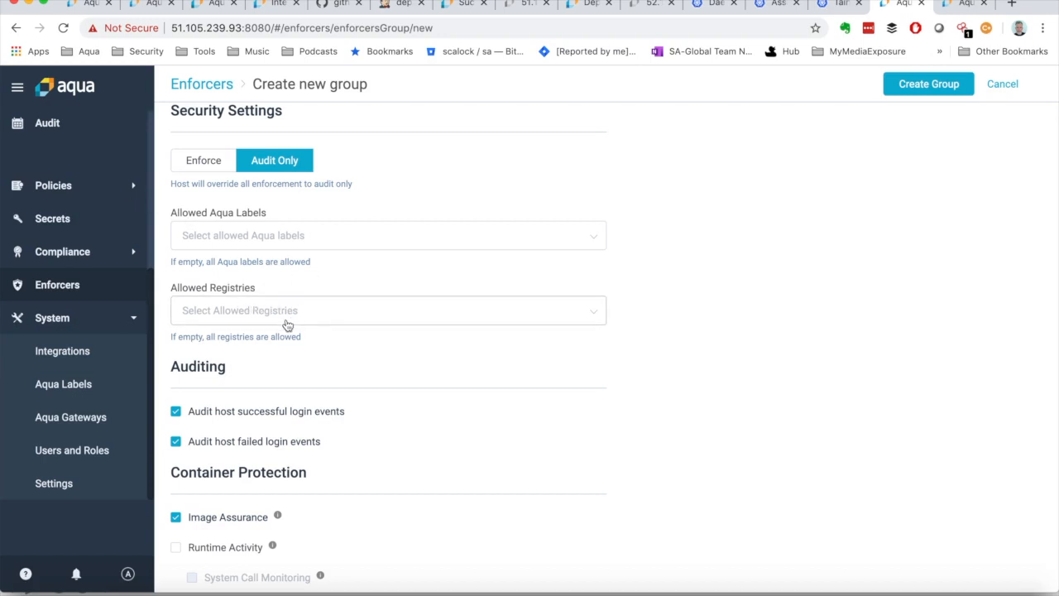
{"action": "scroll", "coordinate": [285, 323], "scroll_direction": "down", "scroll_amount": 3}
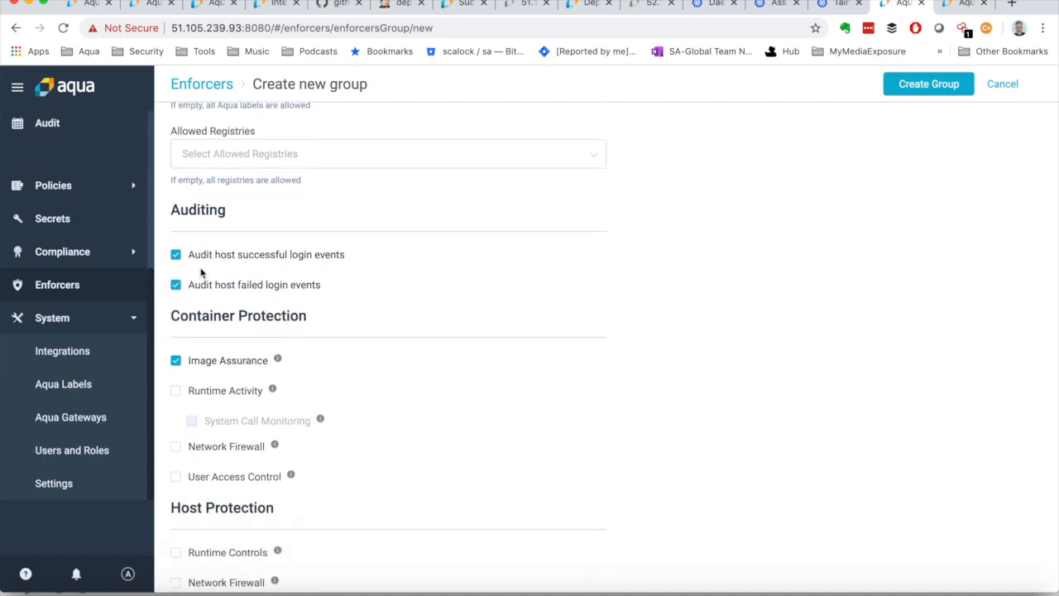
Step: Enable Runtime Activity with System Call Monitoring under Container Protection
{"action": "scroll", "coordinate": [225, 308], "scroll_direction": "down", "scroll_amount": 2}
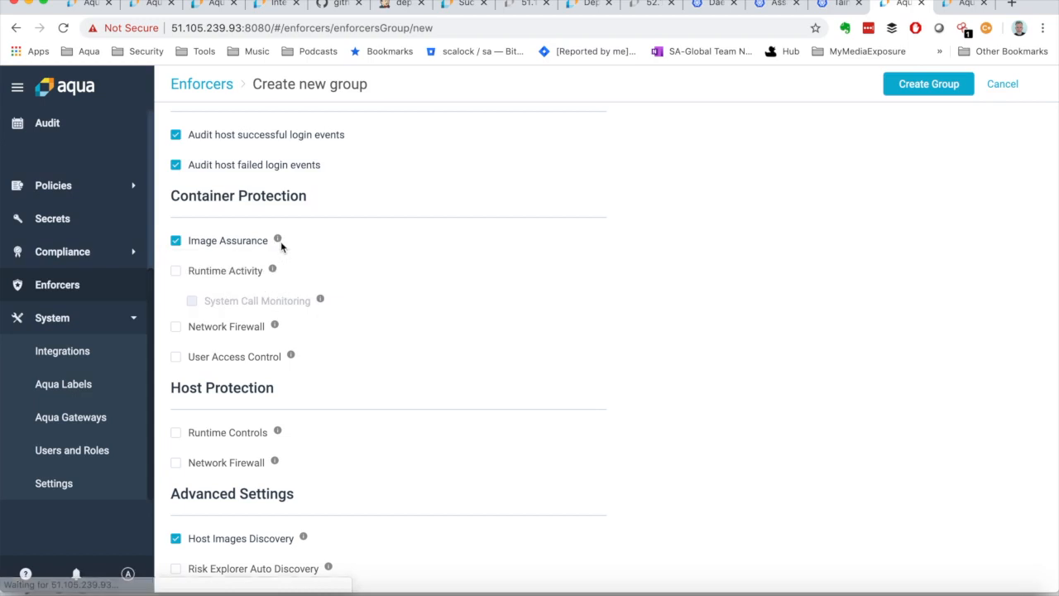
{"action": "mouse_move", "coordinate": [279, 241]}
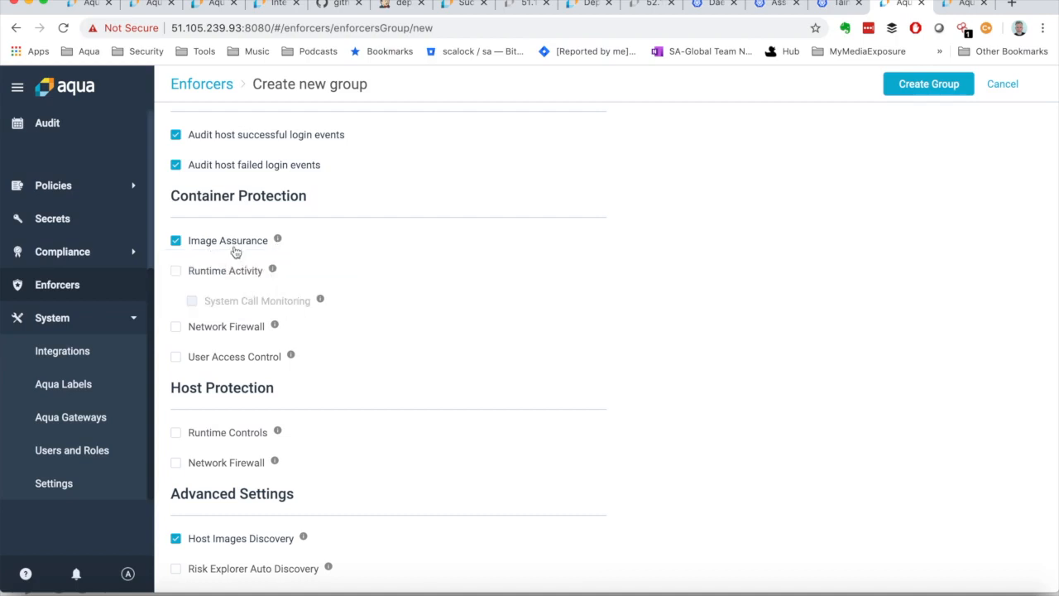
{"action": "left_click", "coordinate": [177, 272]}
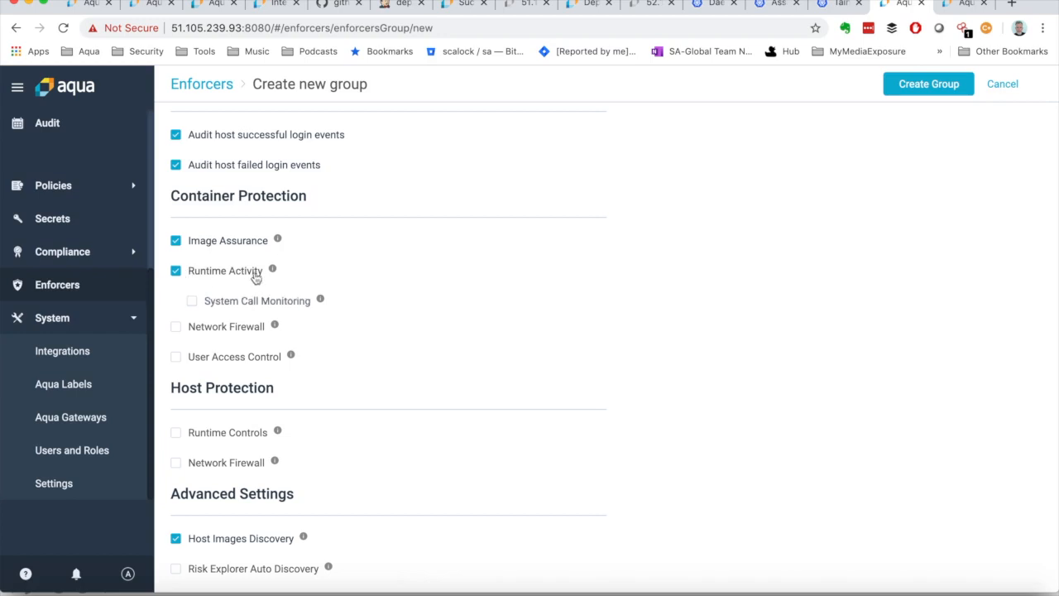
{"action": "mouse_move", "coordinate": [273, 274]}
{"action": "left_click", "coordinate": [193, 303]}
{"action": "left_click", "coordinate": [191, 302]}
{"action": "left_click", "coordinate": [192, 304]}
Step: Enable Network Firewall and User Access Control under Container Protection
{"action": "left_click", "coordinate": [176, 330]}
{"action": "scroll", "coordinate": [89, 300], "scroll_direction": "up", "scroll_amount": 3}
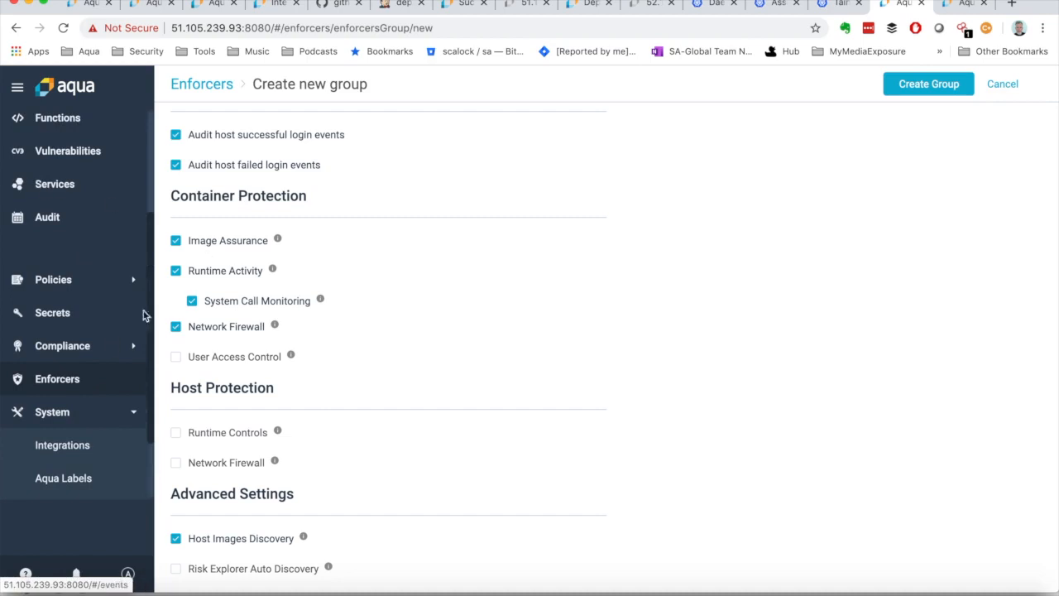
{"action": "scroll", "coordinate": [94, 356], "scroll_direction": "down", "scroll_amount": 3}
{"action": "scroll", "coordinate": [94, 357], "scroll_direction": "down", "scroll_amount": 1}
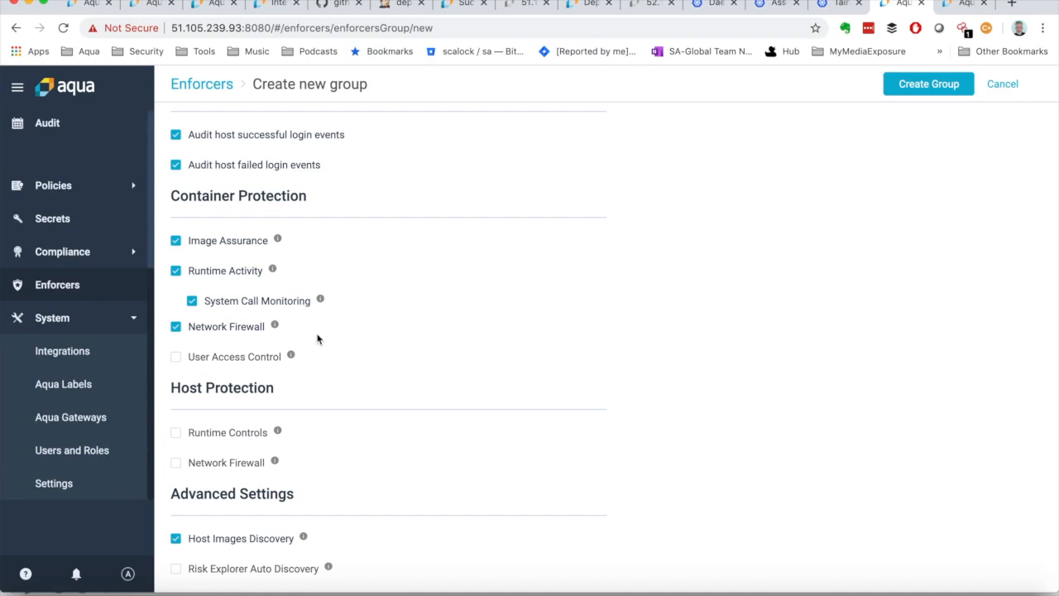
{"action": "left_click", "coordinate": [176, 357]}
{"action": "mouse_move", "coordinate": [289, 357]}
Step: Enable Runtime Controls and Network Firewall under Host Protection and read their descriptions
{"action": "left_click", "coordinate": [175, 433]}
{"action": "left_click", "coordinate": [176, 464]}
{"action": "mouse_move", "coordinate": [279, 435]}
{"action": "mouse_move", "coordinate": [274, 463]}
Step: Enable Risk Explorer Auto Discovery under Advanced Settings and read the descriptions of both discovery options
{"action": "left_click", "coordinate": [175, 568]}
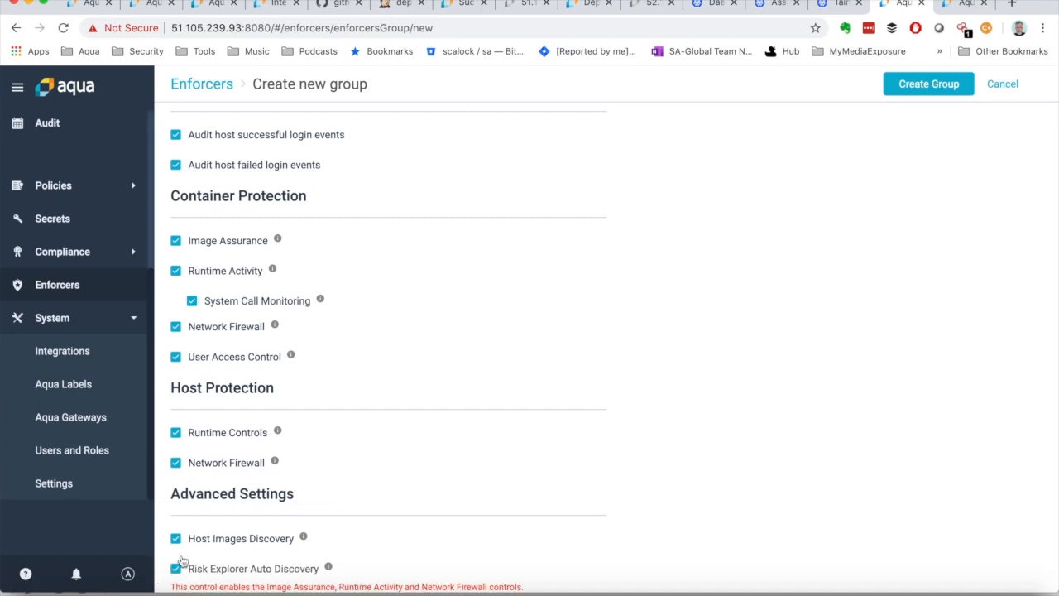
{"action": "left_click_drag", "start_coordinate": [170, 493], "coordinate": [279, 494]}
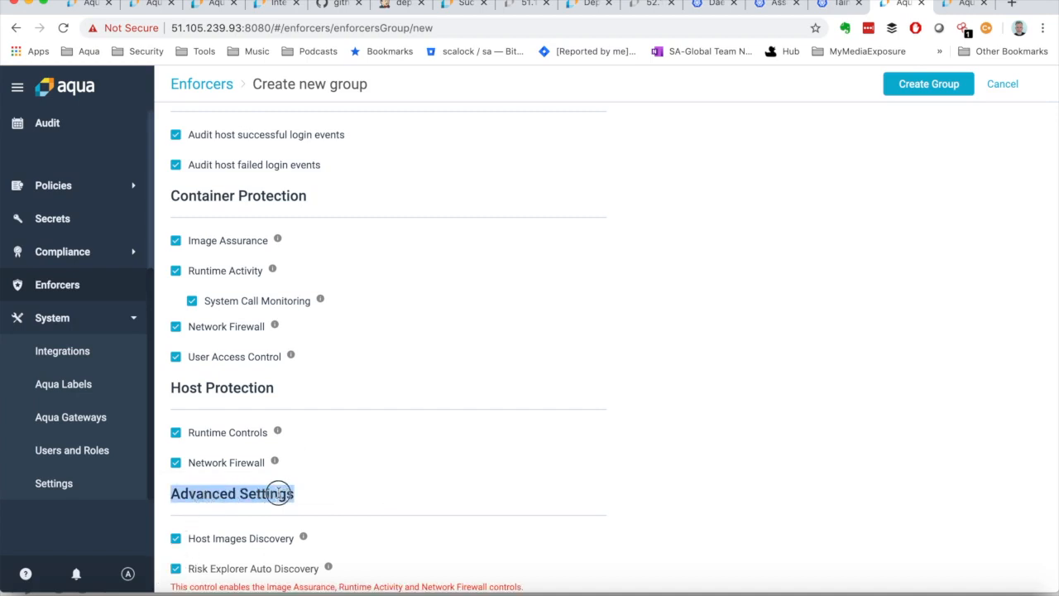
{"action": "left_click", "coordinate": [278, 493]}
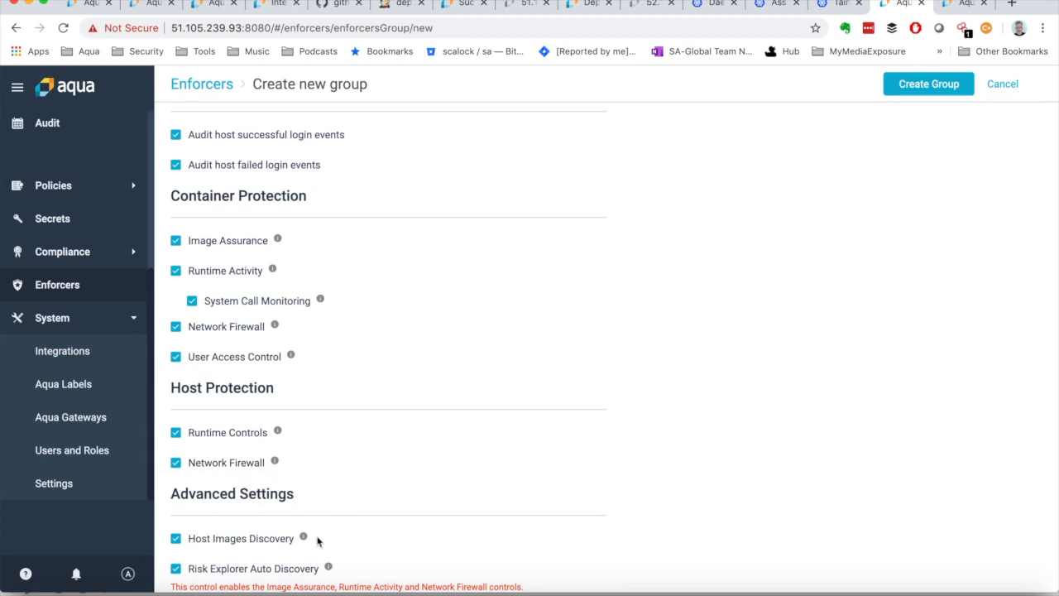
{"action": "mouse_move", "coordinate": [304, 538]}
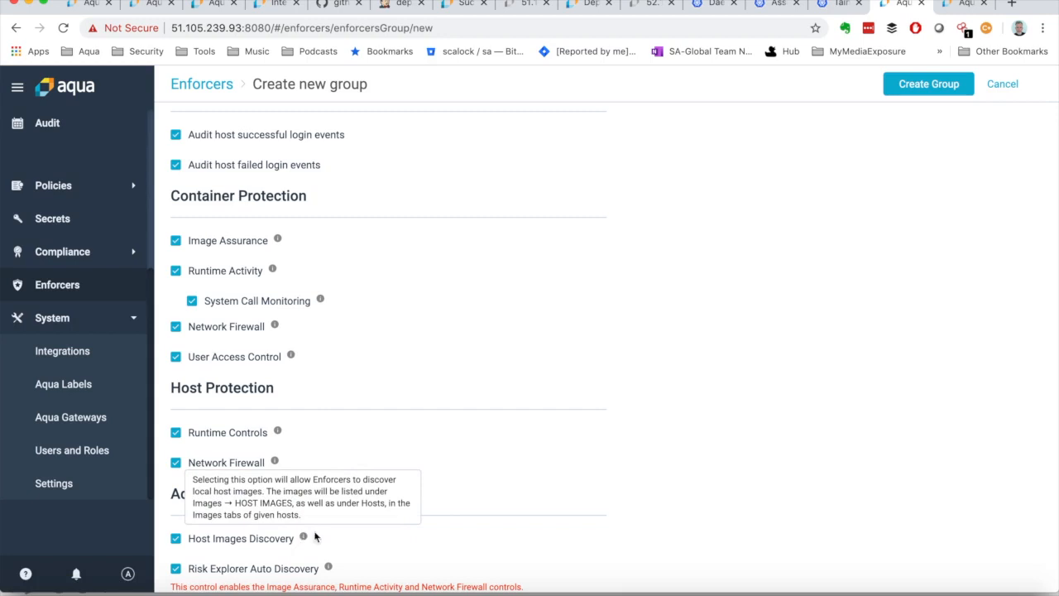
{"action": "mouse_move", "coordinate": [329, 569]}
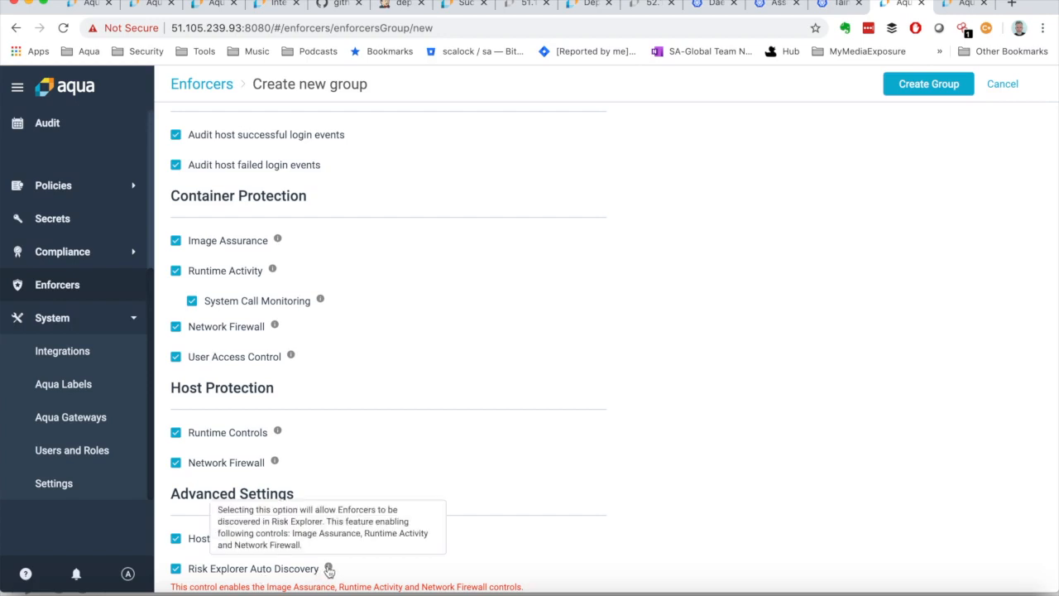
Step: Switch to the other Aqua console, at 20.50.23.31, and view its Risk Explorer
{"action": "scroll", "coordinate": [92, 323], "scroll_direction": "up", "scroll_amount": 6}
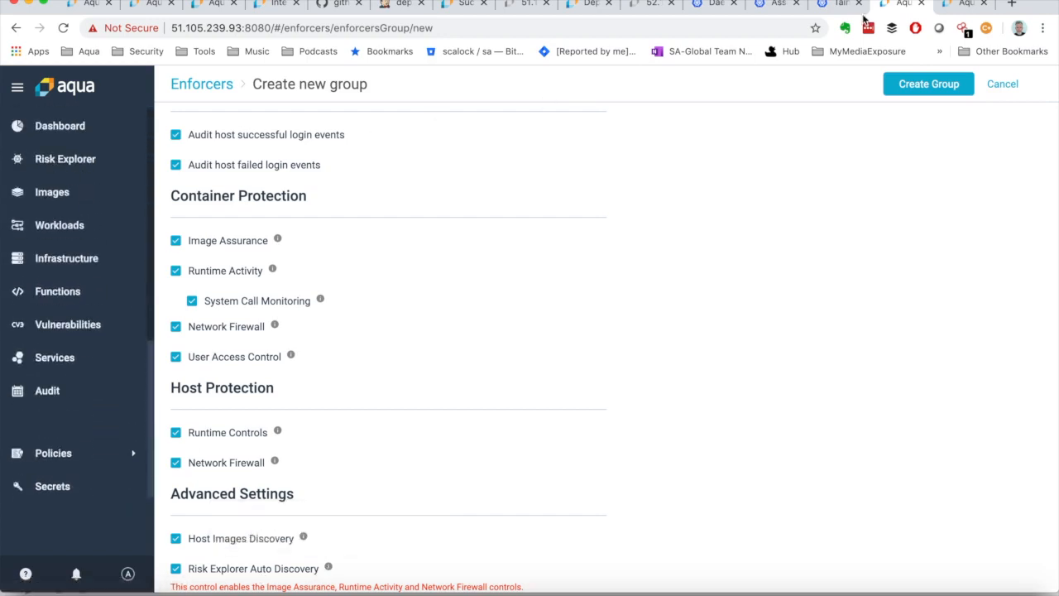
{"action": "left_click", "coordinate": [962, 8]}
{"action": "scroll", "coordinate": [69, 201], "scroll_direction": "up", "scroll_amount": 5}
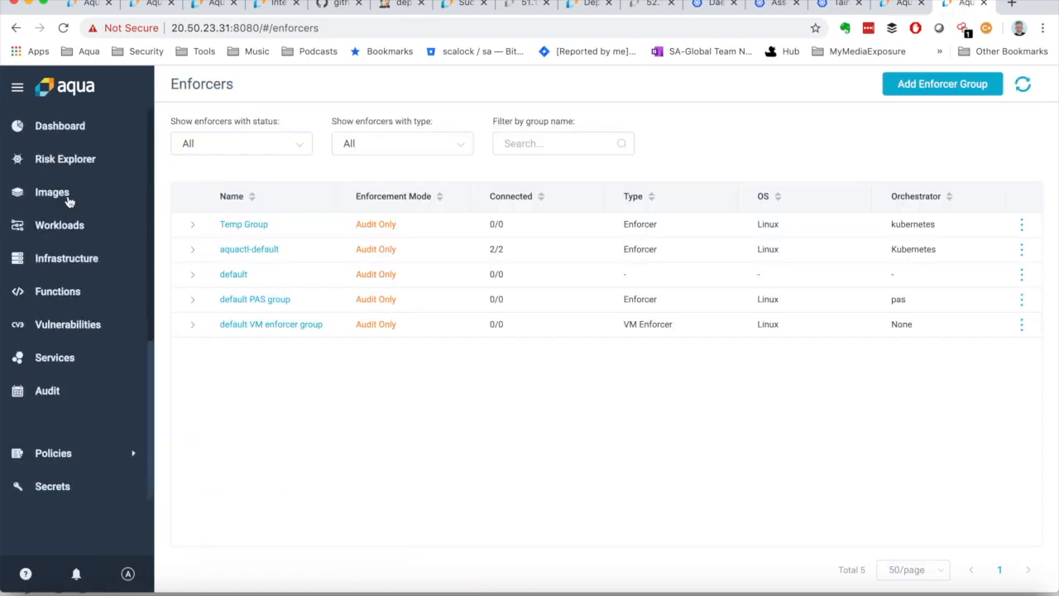
{"action": "left_click", "coordinate": [64, 161]}
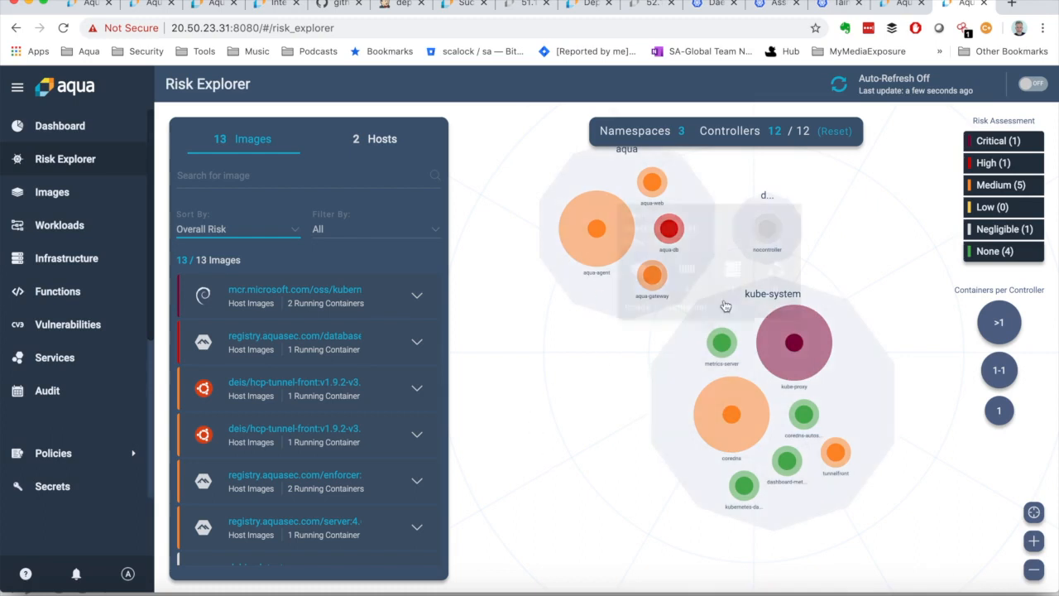
Step: Return to the new enforcer group form, recheck its settings, create the group and dismiss the notification
{"action": "left_click", "coordinate": [897, 5]}
{"action": "scroll", "coordinate": [284, 421], "scroll_direction": "down", "scroll_amount": 1}
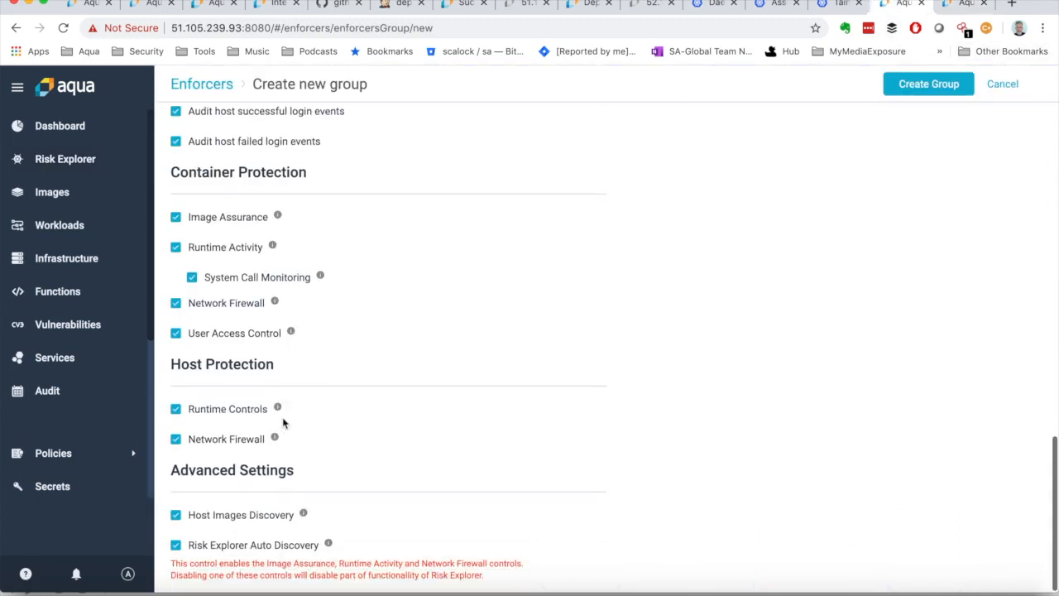
{"action": "scroll", "coordinate": [255, 354], "scroll_direction": "up", "scroll_amount": 3}
{"action": "scroll", "coordinate": [254, 354], "scroll_direction": "up", "scroll_amount": 8}
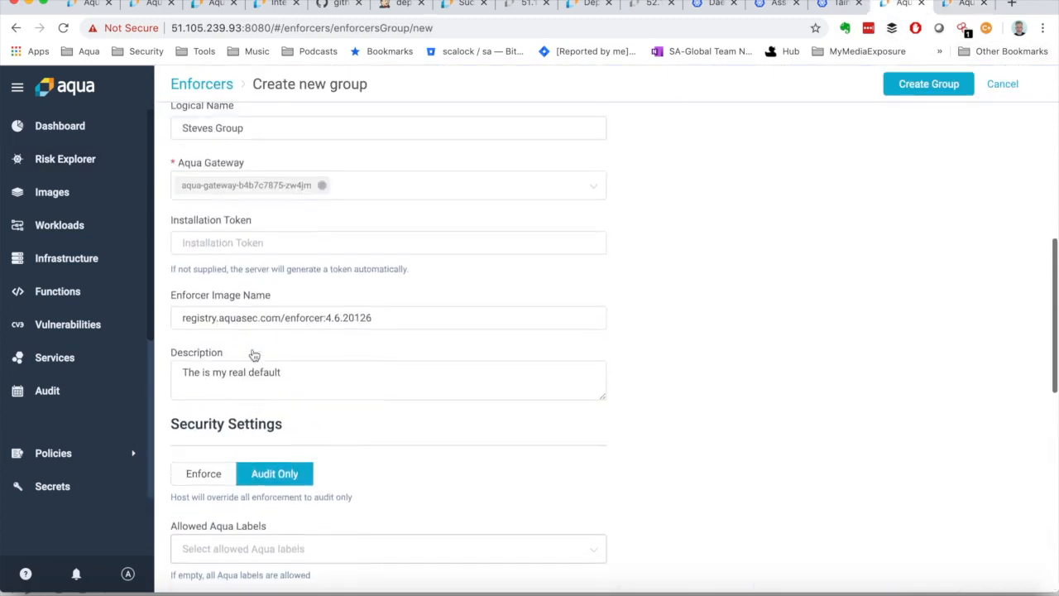
{"action": "scroll", "coordinate": [253, 348], "scroll_direction": "up", "scroll_amount": 3}
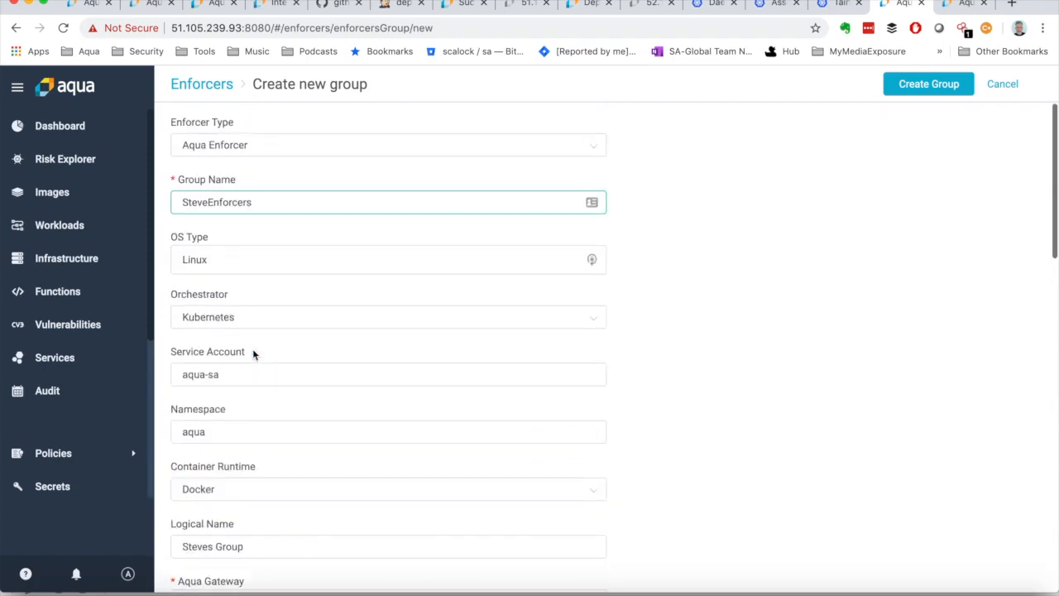
{"action": "left_click", "coordinate": [906, 86]}
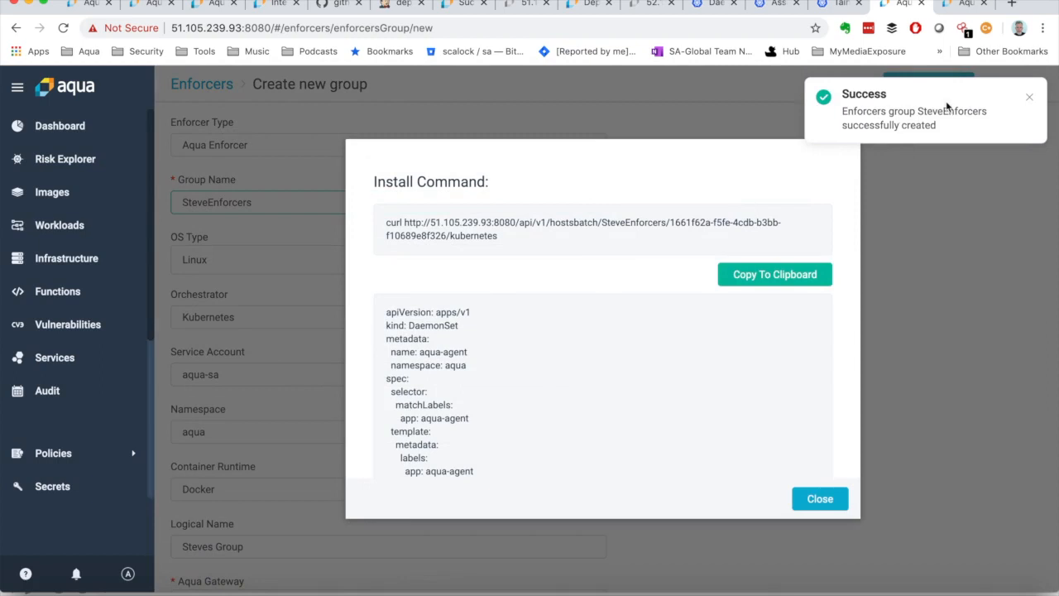
{"action": "left_click", "coordinate": [1031, 101]}
Step: Copy the full DaemonSet YAML shown below the install command to the clipboard
{"action": "scroll", "coordinate": [574, 380], "scroll_direction": "down", "scroll_amount": 5}
{"action": "scroll", "coordinate": [574, 380], "scroll_direction": "down", "scroll_amount": 10}
{"action": "scroll", "coordinate": [575, 380], "scroll_direction": "down", "scroll_amount": 10}
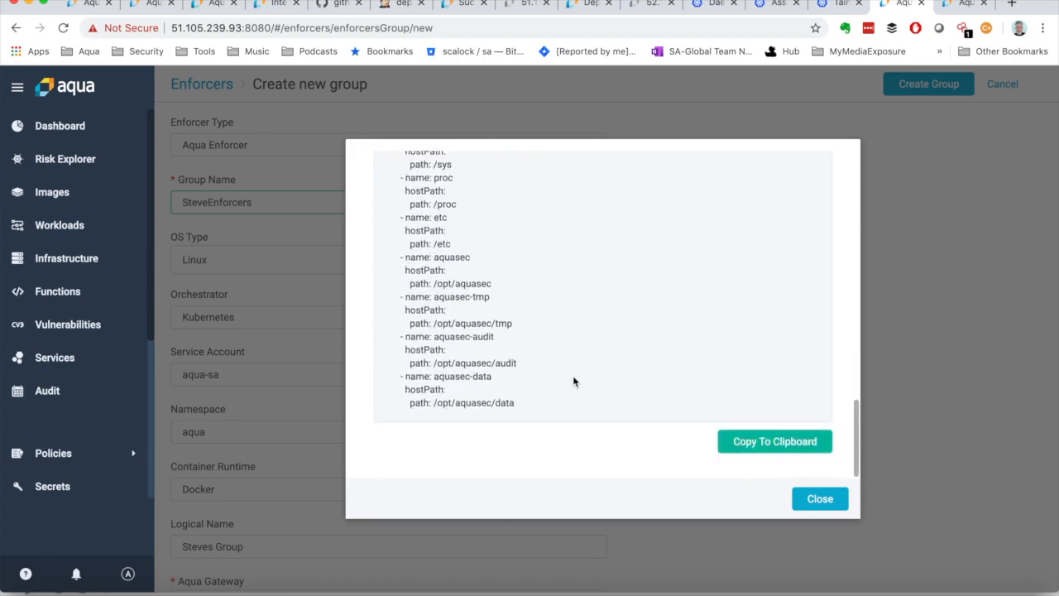
{"action": "left_click", "coordinate": [772, 444]}
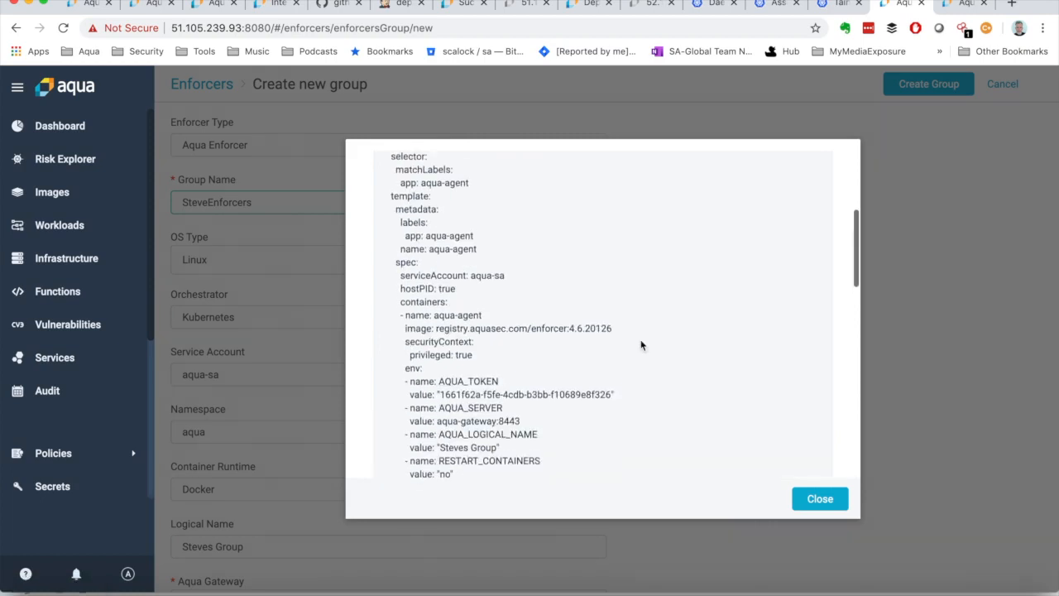
{"action": "scroll", "coordinate": [640, 345], "scroll_direction": "up", "scroll_amount": 1}
{"action": "scroll", "coordinate": [640, 345], "scroll_direction": "up", "scroll_amount": 3}
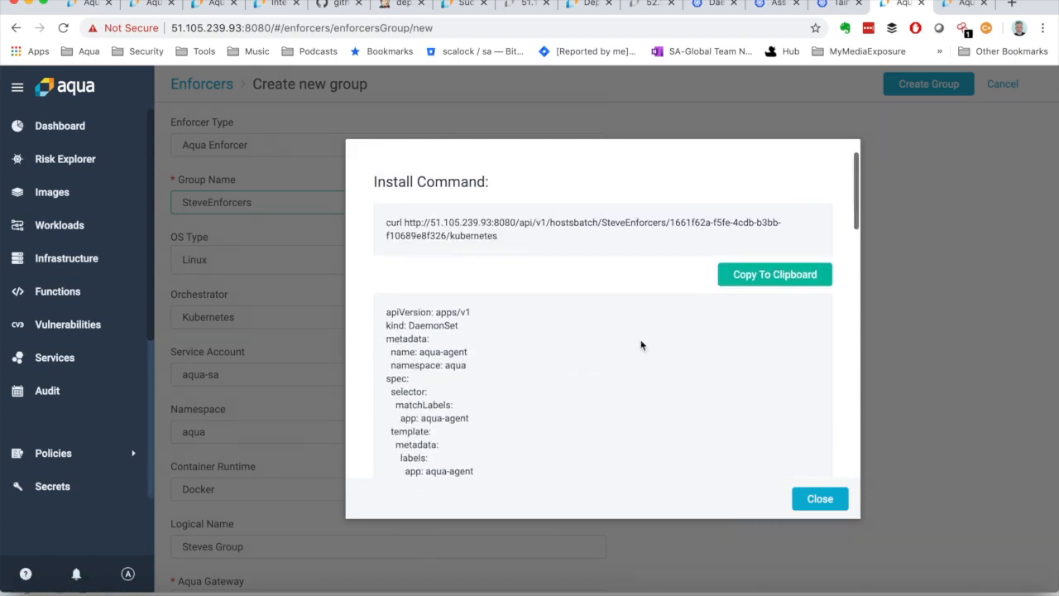
Step: Switch to the terminal, create aqua-enforcer.yaml in vi, paste the copied DaemonSet manifest including its AQUA_TOKEN value, and review it from the beginning
{"action": "left_click", "coordinate": [950, 5]}
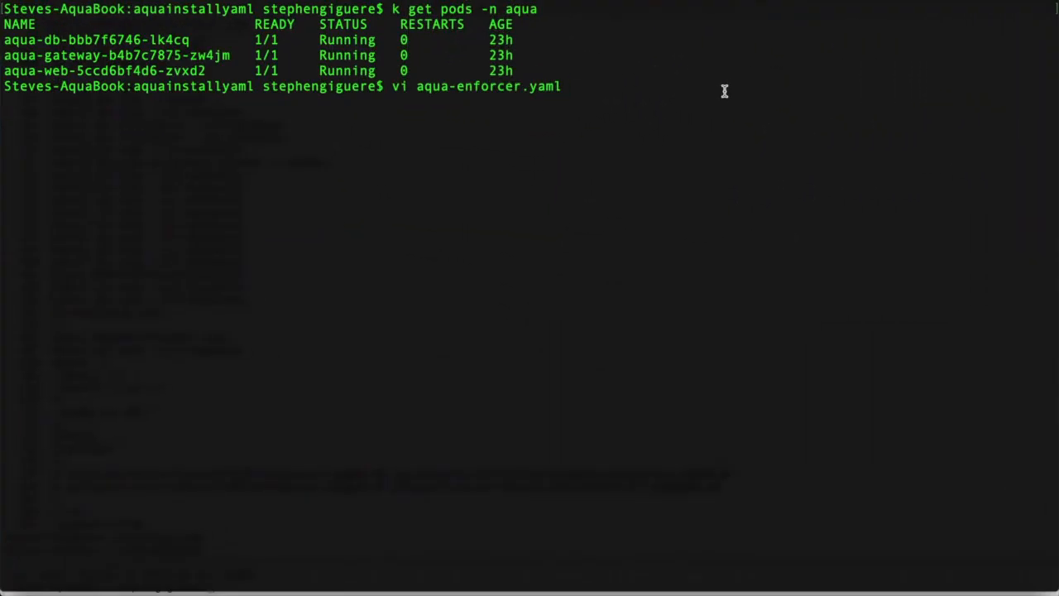
{"action": "key", "text": "Return"}
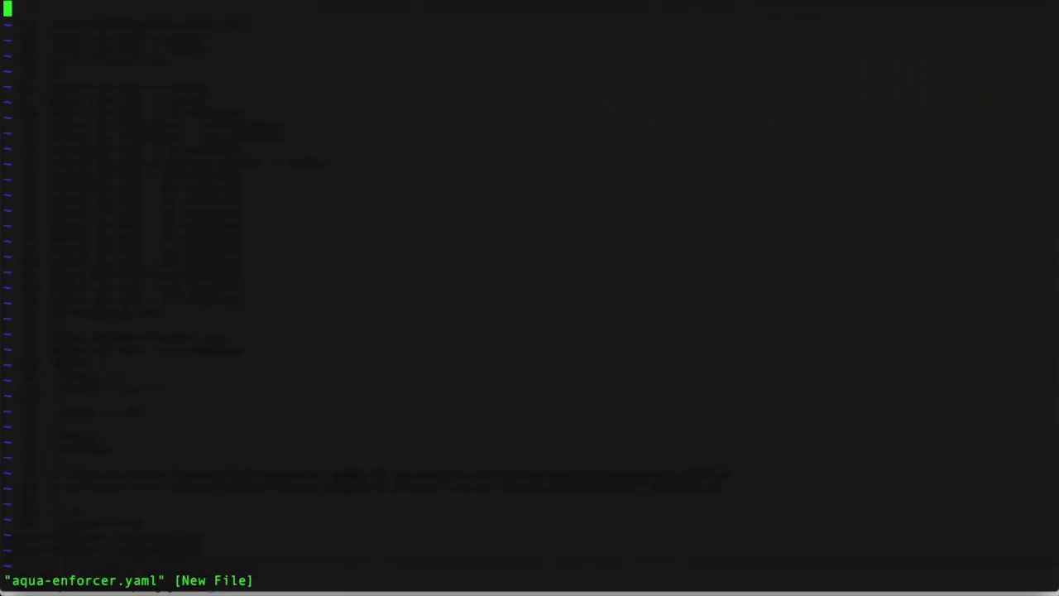
{"action": "key", "text": "i"}
{"action": "key", "text": "super+v"}
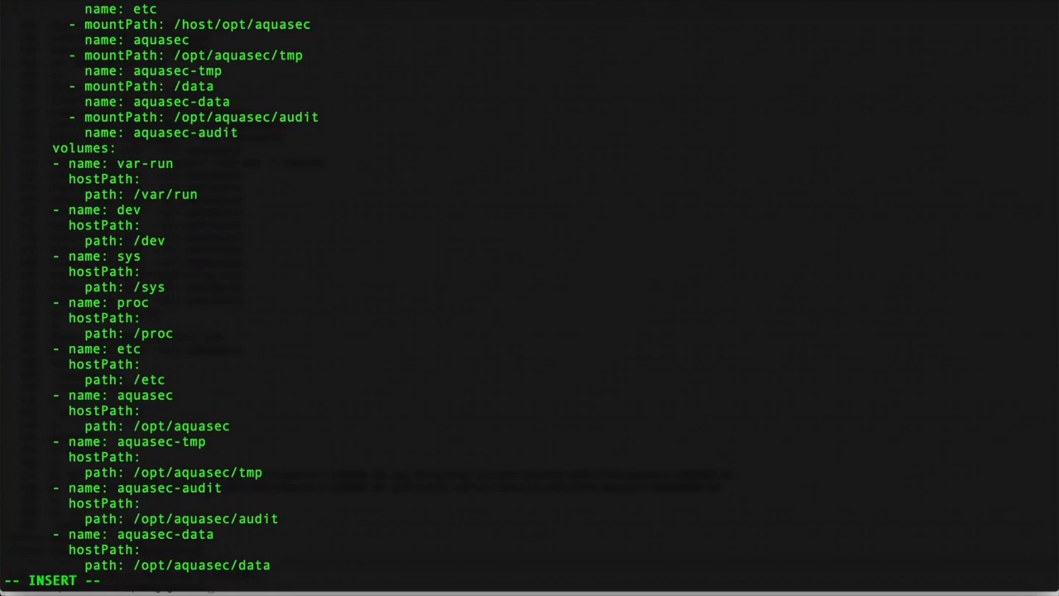
{"action": "key", "text": "Escape"}
{"action": "scroll", "coordinate": [523, 182], "scroll_direction": "up", "scroll_amount": 6}
{"action": "scroll", "coordinate": [530, 298], "scroll_direction": "up", "scroll_amount": 15}
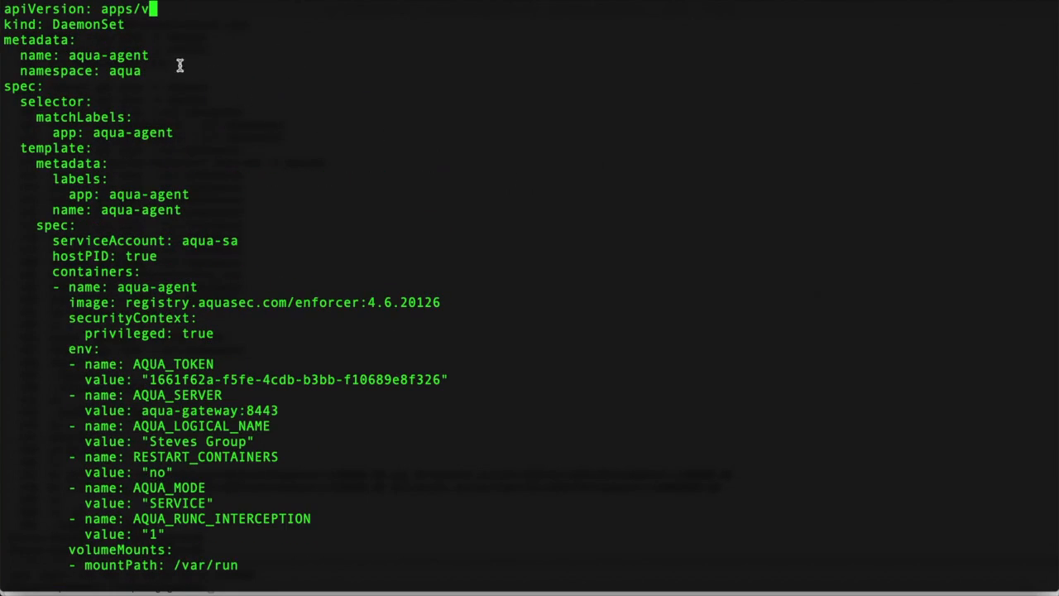
{"action": "double_click", "coordinate": [82, 25]}
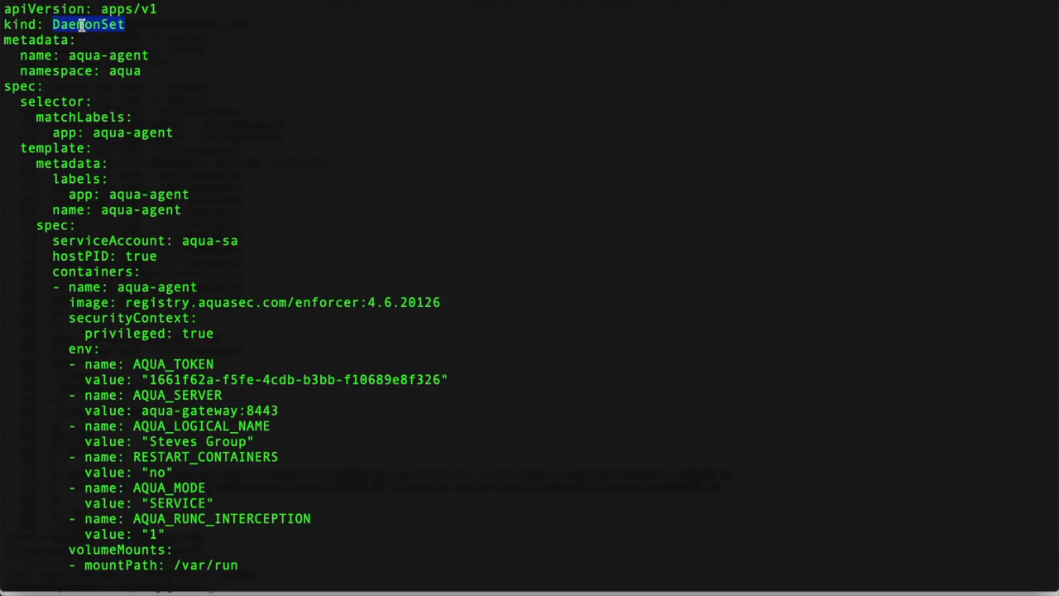
Step: Examine the DaemonSet manifest in vi, including its environment variables, volume mounts and host path volumes
{"action": "key", "text": "Down"}
{"action": "key", "text": "Down"}
{"action": "key", "text": "Down"}
{"action": "key", "text": "Down"}
{"action": "key", "text": "Down"}
{"action": "key", "text": "Down"}
{"action": "key", "text": "Down"}
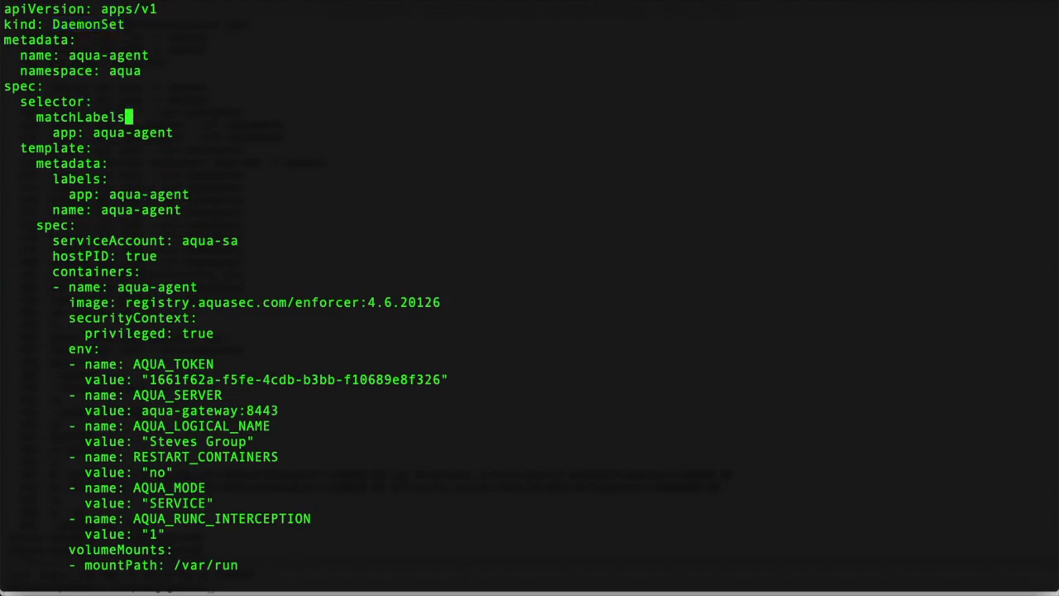
{"action": "key", "text": "Up"}
{"action": "key", "text": "Up"}
{"action": "key", "text": "Up"}
{"action": "key", "text": "Up"}
{"action": "key", "text": "Up"}
{"action": "key", "text": "Up"}
{"action": "key", "text": "Up"}
{"action": "key", "text": "Down"}
{"action": "key", "text": "Down"}
{"action": "key", "text": "Down"}
{"action": "key", "text": "Down"}
{"action": "key", "text": "Down"}
{"action": "key", "text": "Down"}
{"action": "key", "text": "Down"}
{"action": "key", "text": "Down"}
{"action": "key", "text": "Down"}
{"action": "key", "text": "Down"}
{"action": "key", "text": "Down"}
{"action": "key", "text": "Down"}
{"action": "key", "text": "Down"}
{"action": "key", "text": "Down"}
{"action": "key", "text": "Down"}
{"action": "key", "text": "Down"}
{"action": "key", "text": "Down"}
{"action": "key", "text": "Down"}
{"action": "key", "text": "Down"}
{"action": "key", "text": "Down"}
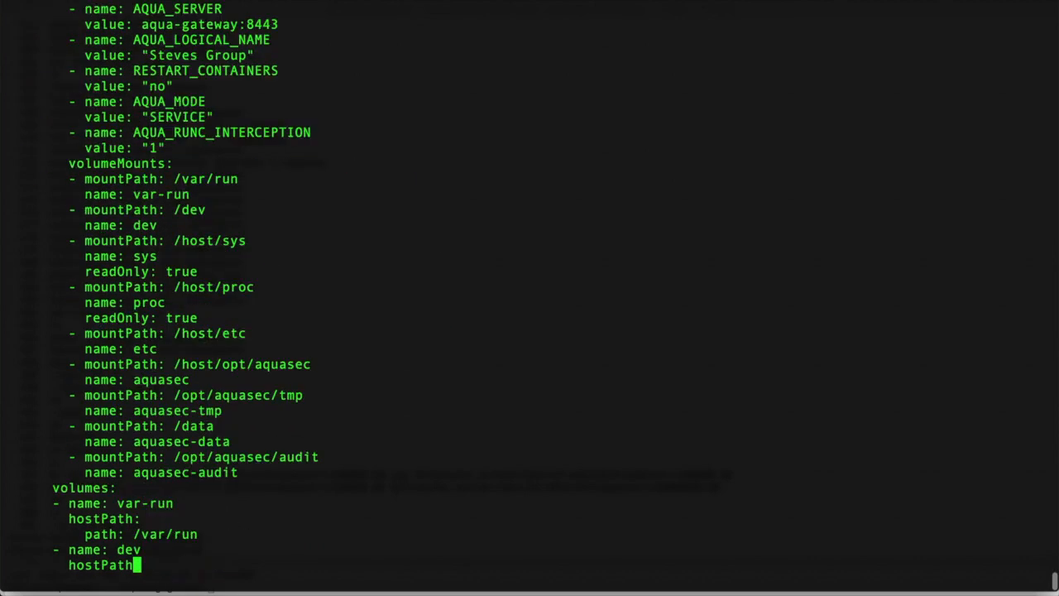
{"action": "key", "text": "Up"}
{"action": "key", "text": "Up"}
{"action": "key", "text": "Up"}
{"action": "key", "text": "Up"}
{"action": "key", "text": "Up"}
{"action": "key", "text": "Up"}
{"action": "key", "text": "Up"}
{"action": "key", "text": "Up"}
{"action": "key", "text": "Up"}
{"action": "key", "text": "Up"}
{"action": "key", "text": "Up"}
{"action": "key", "text": "Up"}
{"action": "key", "text": "Up"}
{"action": "key", "text": "Up"}
{"action": "key", "text": "Up"}
{"action": "key", "text": "Up"}
{"action": "key", "text": "Up"}
{"action": "key", "text": "Up"}
{"action": "key", "text": "Up"}
{"action": "key", "text": "Up"}
{"action": "key", "text": "Up"}
{"action": "key", "text": "Up"}
{"action": "key", "text": "Up"}
{"action": "key", "text": "Up"}
{"action": "key", "text": "Up"}
{"action": "key", "text": "Up"}
{"action": "key", "text": "Up"}
{"action": "key", "text": "Up"}
{"action": "key", "text": "Up"}
{"action": "key", "text": "Up"}
{"action": "key", "text": "Up"}
{"action": "key", "text": "Up"}
{"action": "key", "text": "Up"}
{"action": "key", "text": "Up"}
{"action": "key", "text": "Up"}
{"action": "key", "text": "Up"}
{"action": "key", "text": "Up"}
{"action": "key", "text": "Up"}
{"action": "key", "text": "Up"}
{"action": "key", "text": "Up"}
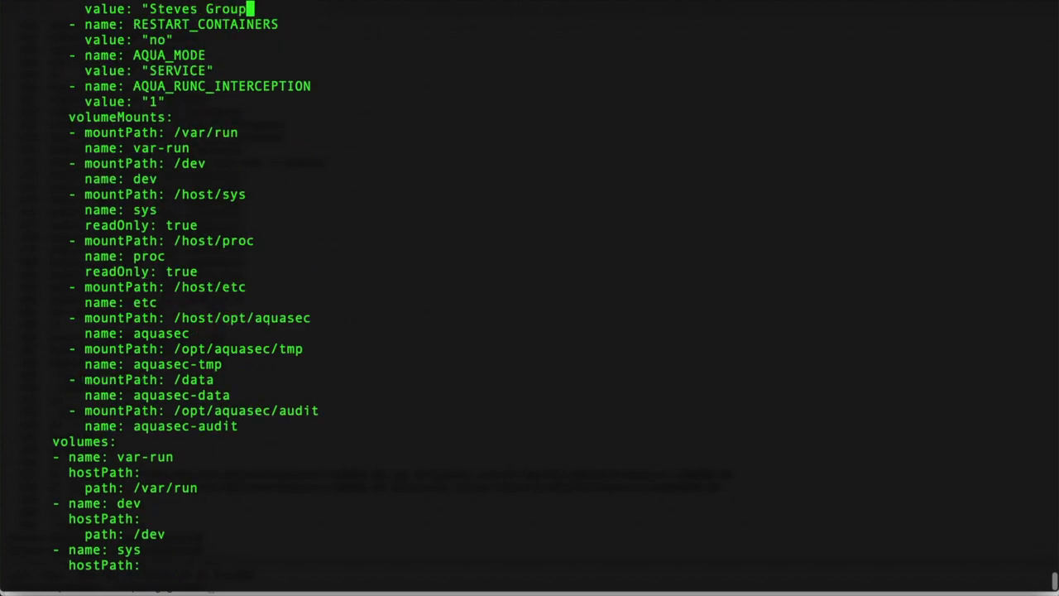
{"action": "key", "text": "Up"}
{"action": "key", "text": "Up"}
{"action": "key", "text": "Up"}
{"action": "key", "text": "Up"}
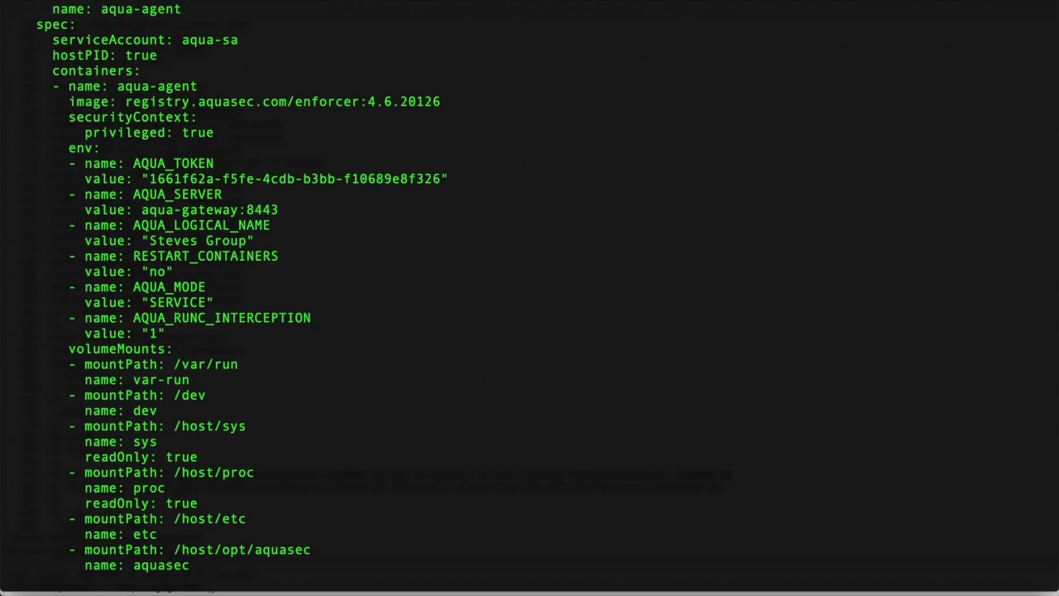
{"action": "scroll", "coordinate": [529, 290], "scroll_direction": "up", "scroll_amount": 1}
{"action": "scroll", "coordinate": [530, 290], "scroll_direction": "down", "scroll_amount": 8}
{"action": "key", "text": "k"}
{"action": "key", "text": "k"}
{"action": "key", "text": "k"}
{"action": "key", "text": "k"}
{"action": "key", "text": "k"}
{"action": "key", "text": "k"}
{"action": "key", "text": "k"}
{"action": "key", "text": "k"}
{"action": "key", "text": "k"}
{"action": "key", "text": "k"}
{"action": "key", "text": "k"}
{"action": "key", "text": "k"}
{"action": "key", "text": "k"}
{"action": "key", "text": "k"}
{"action": "key", "text": "k"}
{"action": "key", "text": "k"}
{"action": "key", "text": "k"}
{"action": "key", "text": "k"}
{"action": "key", "text": "k"}
{"action": "key", "text": "k"}
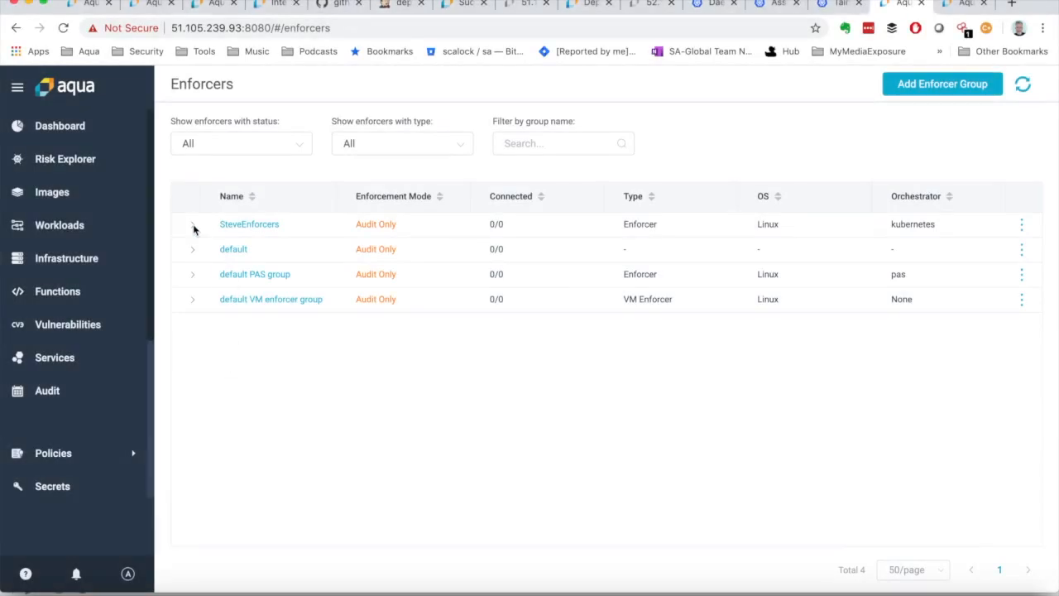
Step: Check the SteveEnforcers group's entry in the enforcers list and open the list of runtime policies
{"action": "left_click", "coordinate": [193, 229]}
{"action": "left_click", "coordinate": [192, 229]}
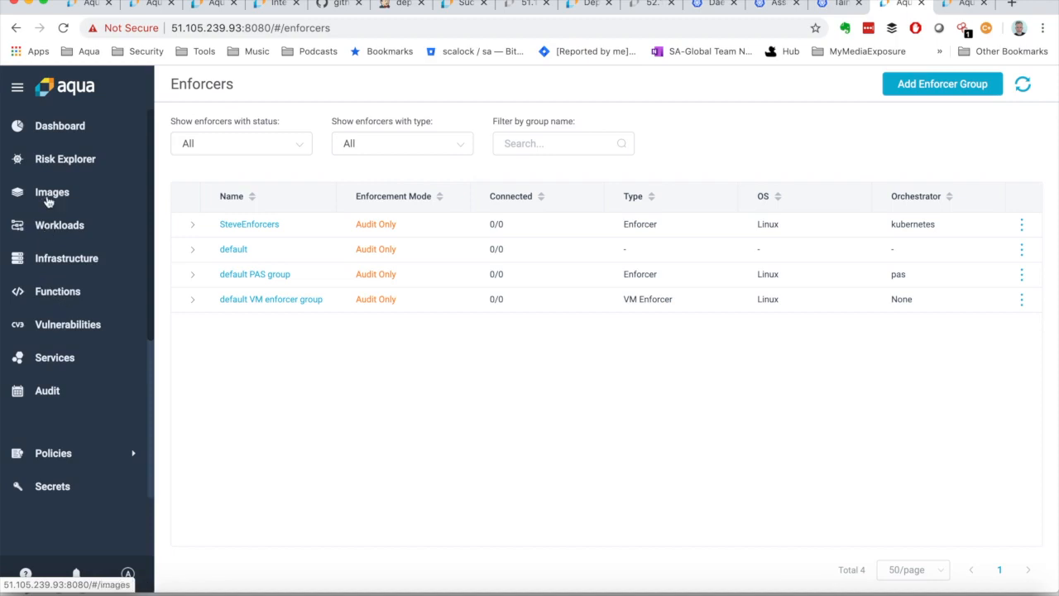
{"action": "scroll", "coordinate": [62, 356], "scroll_direction": "down", "scroll_amount": 3}
{"action": "left_click", "coordinate": [94, 326]}
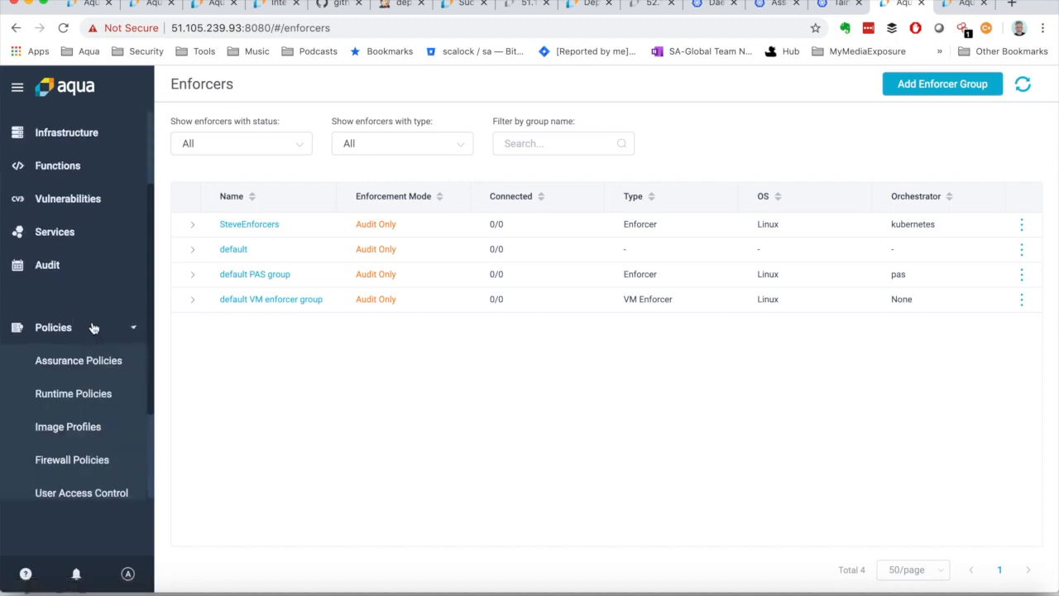
{"action": "scroll", "coordinate": [82, 289], "scroll_direction": "down", "scroll_amount": 2}
{"action": "scroll", "coordinate": [74, 248], "scroll_direction": "down", "scroll_amount": 1}
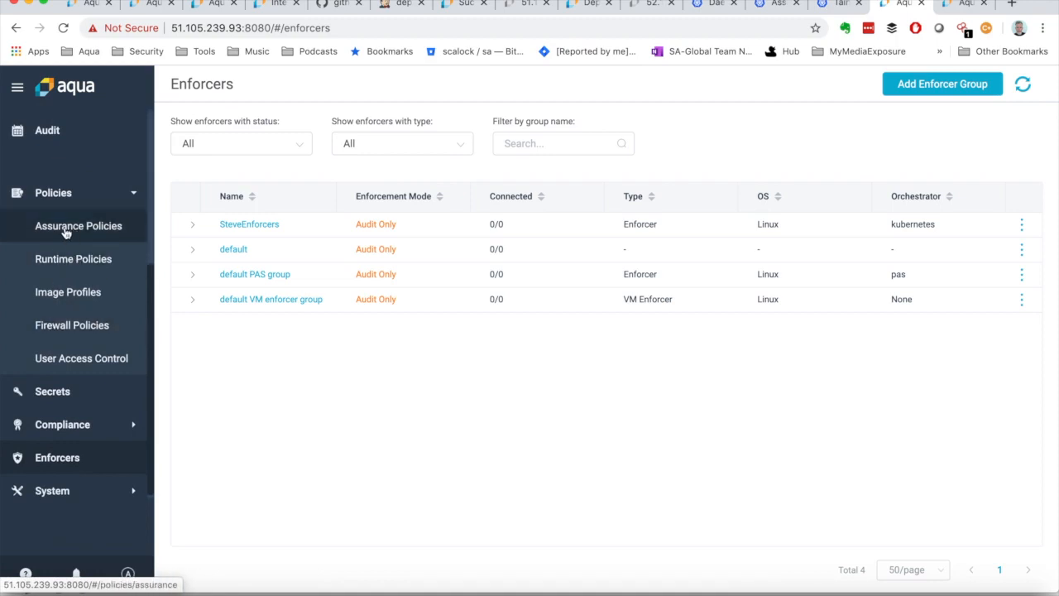
{"action": "left_click", "coordinate": [60, 260]}
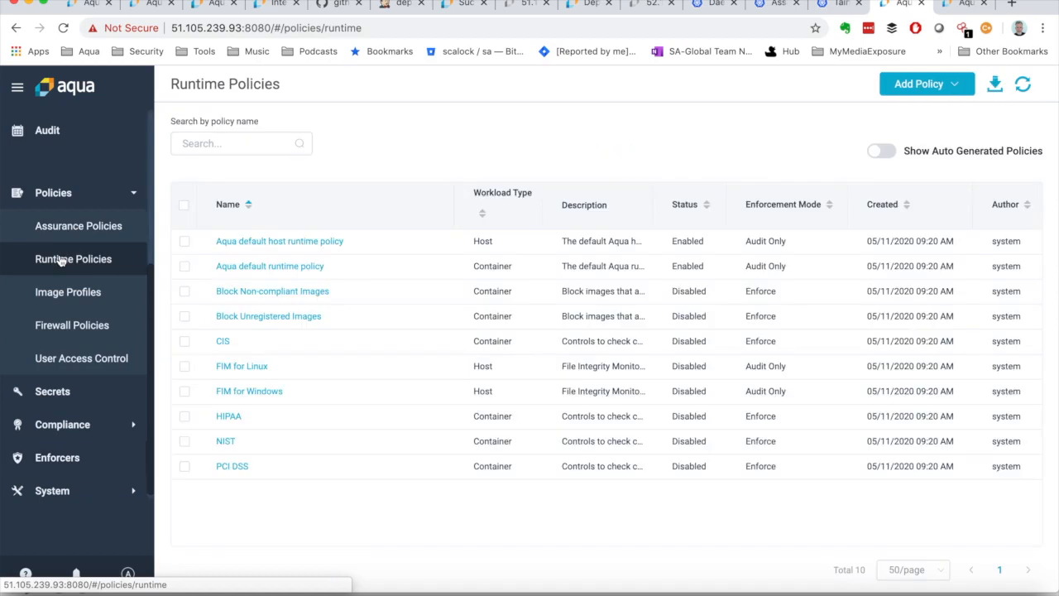
Step: Start a new container runtime policy and name it HighRisk
{"action": "left_click", "coordinate": [939, 86]}
{"action": "left_click", "coordinate": [939, 89]}
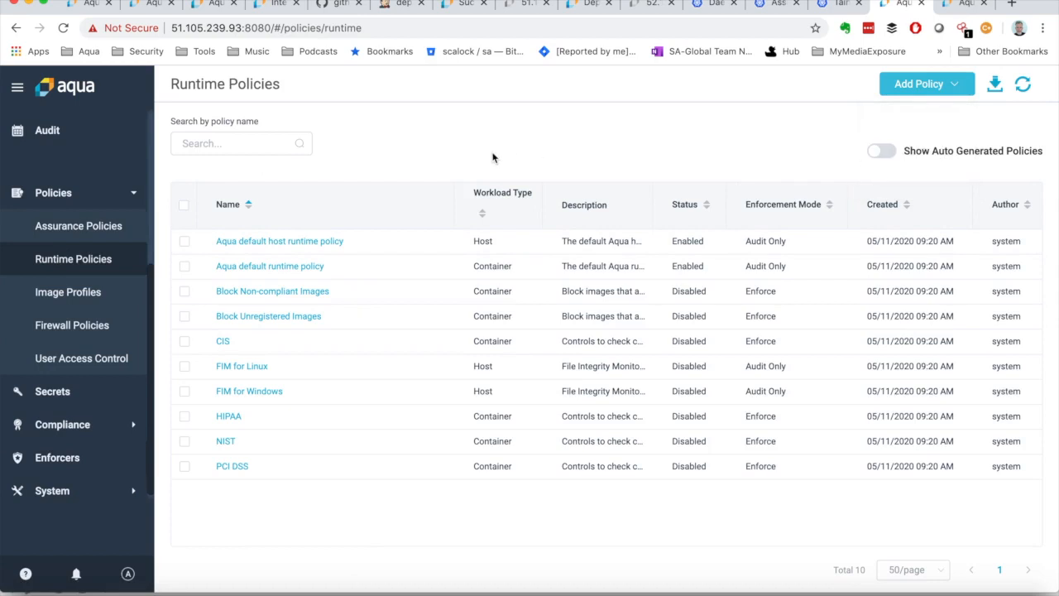
{"action": "left_click", "coordinate": [956, 91]}
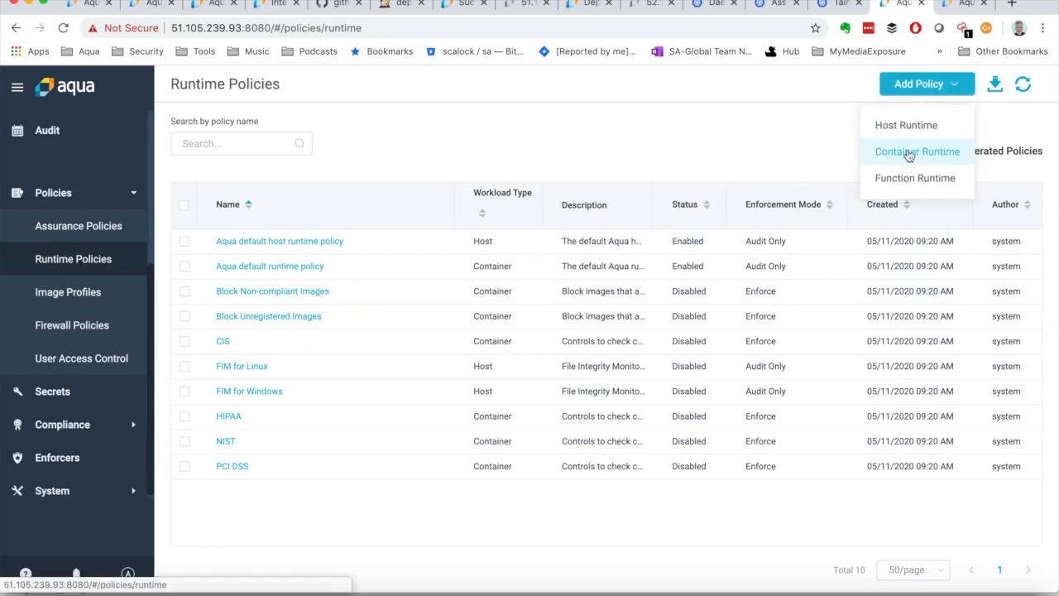
{"action": "left_click", "coordinate": [909, 154]}
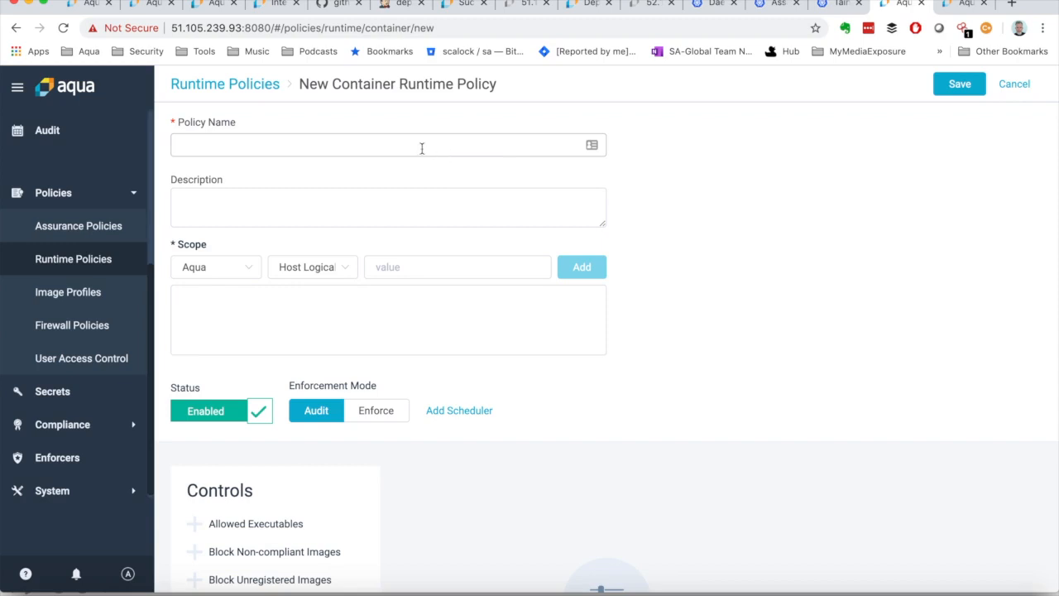
{"action": "left_click", "coordinate": [394, 147]}
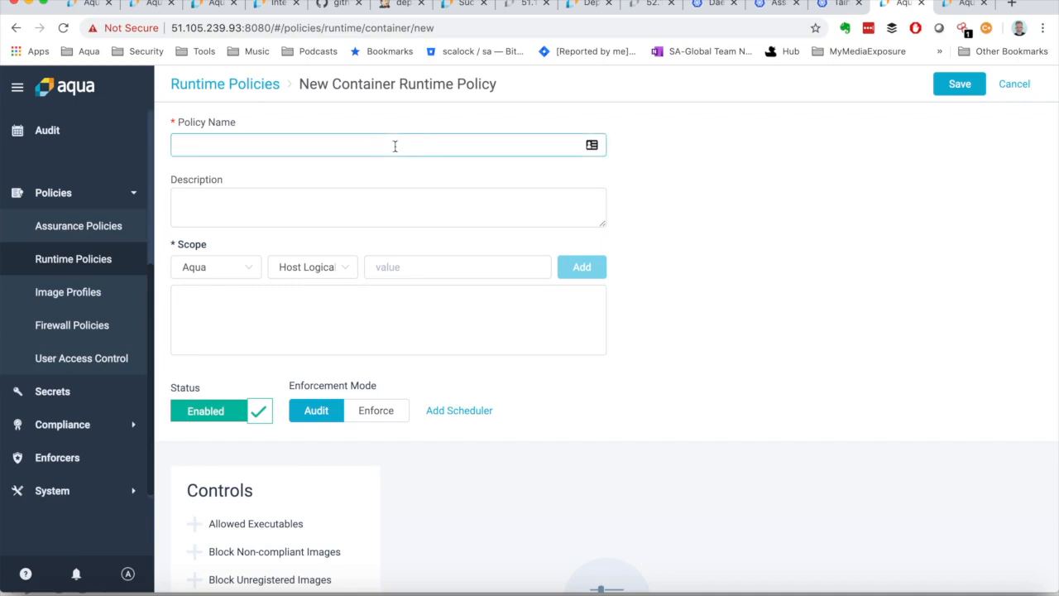
{"action": "type", "text": "HighRisk"}
{"action": "left_click", "coordinate": [237, 205]}
Step: Set the policy's scope criteria to Aqua and Enforcer Group, with SteveEnforcer as the value
{"action": "left_click", "coordinate": [240, 274]}
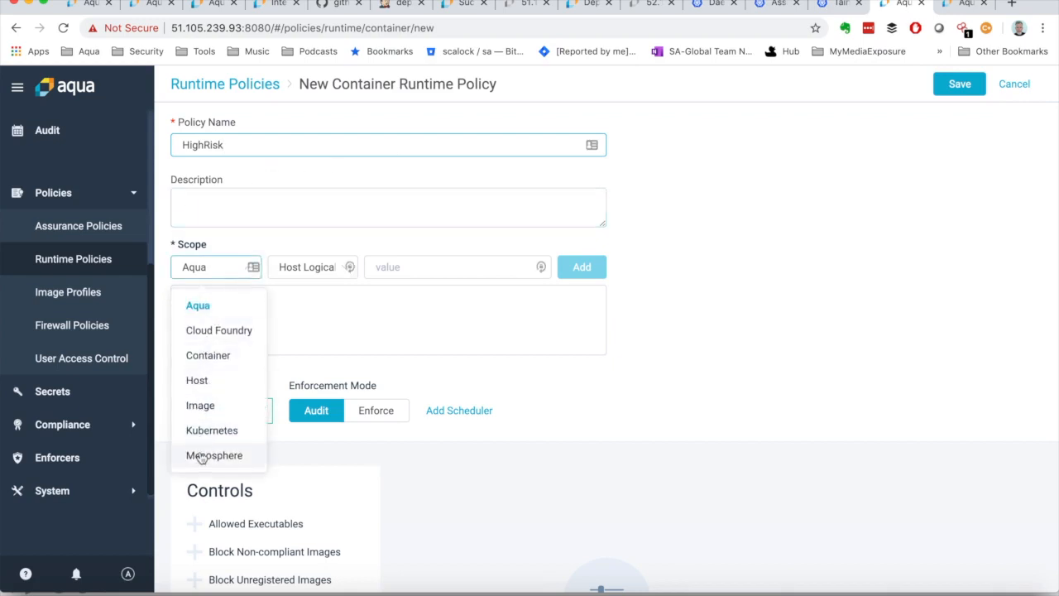
{"action": "left_click", "coordinate": [207, 392]}
{"action": "left_click", "coordinate": [308, 272]}
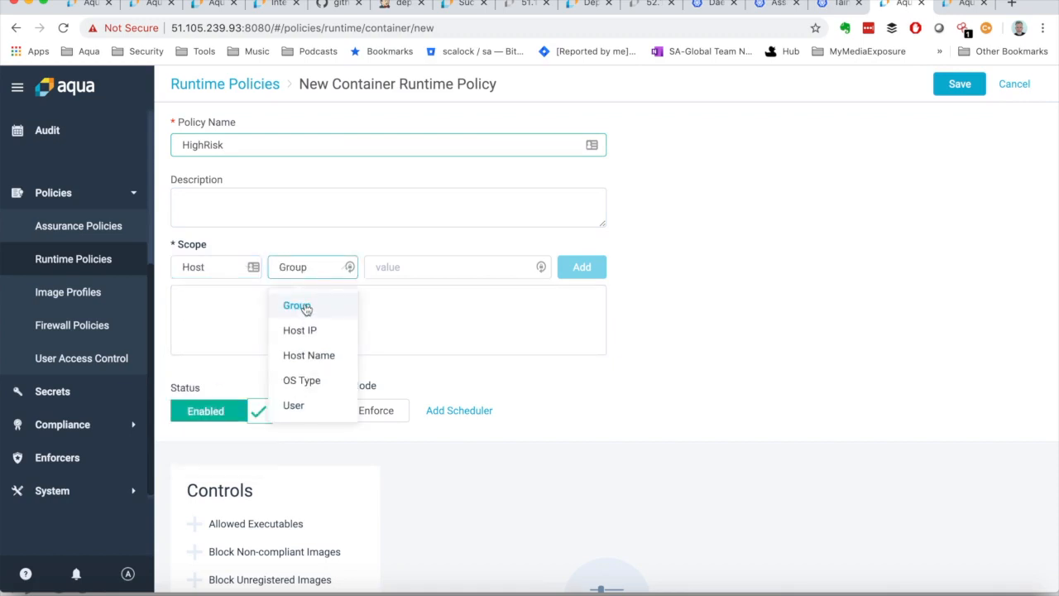
{"action": "left_click", "coordinate": [306, 270]}
{"action": "left_click", "coordinate": [222, 274]}
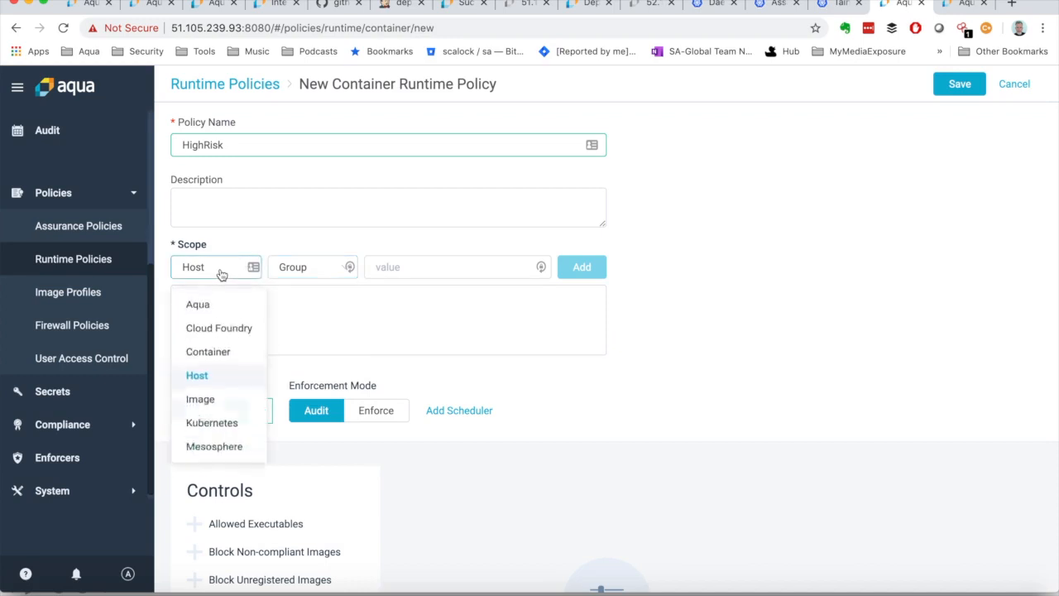
{"action": "left_click", "coordinate": [199, 306]}
{"action": "left_click", "coordinate": [294, 267]}
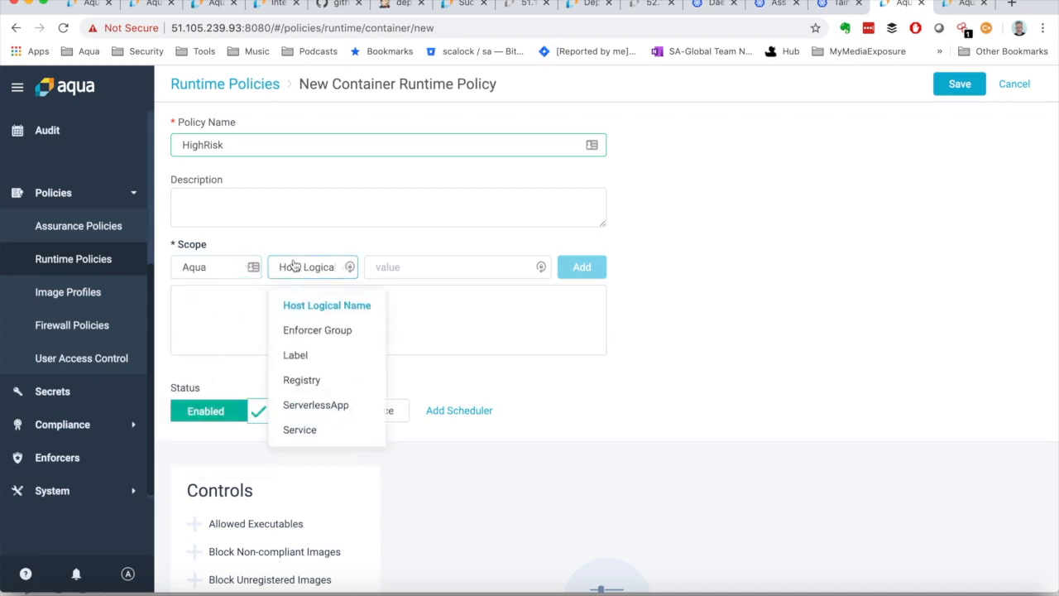
{"action": "left_click", "coordinate": [301, 331]}
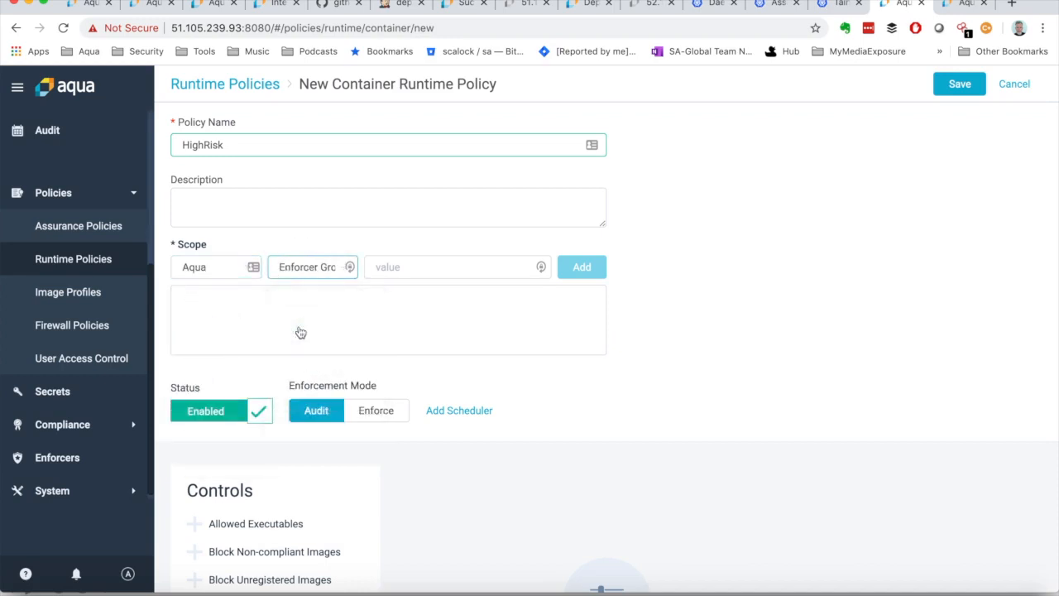
{"action": "left_click", "coordinate": [416, 267]}
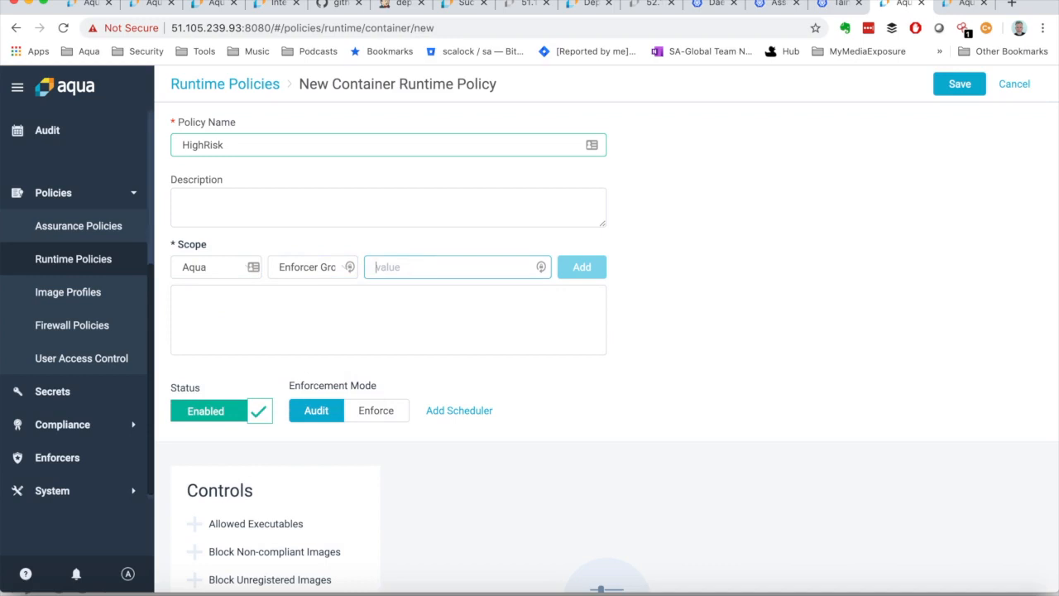
{"action": "type", "text": "SteveEnforcer"}
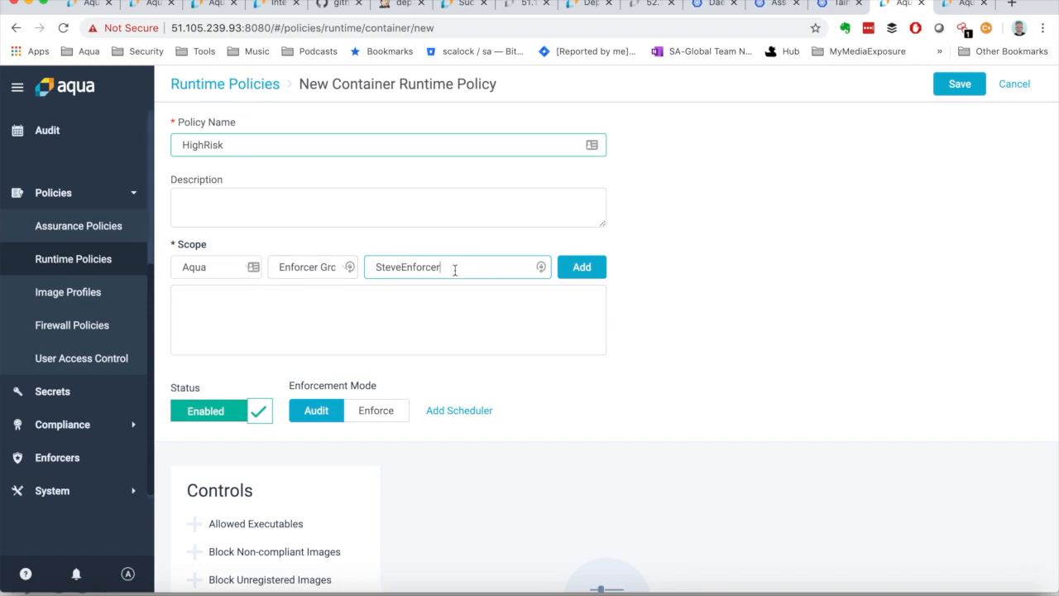
Step: Discard the unsaved policy and copy the SteveEnforcers group name from the enforcers list
{"action": "left_click", "coordinate": [82, 457]}
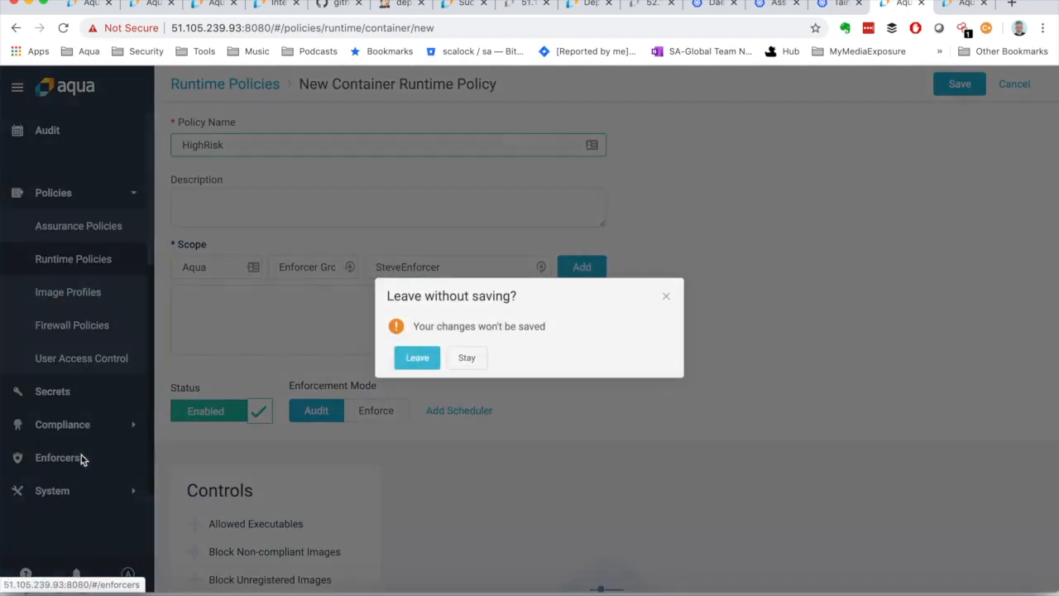
{"action": "left_click", "coordinate": [417, 358]}
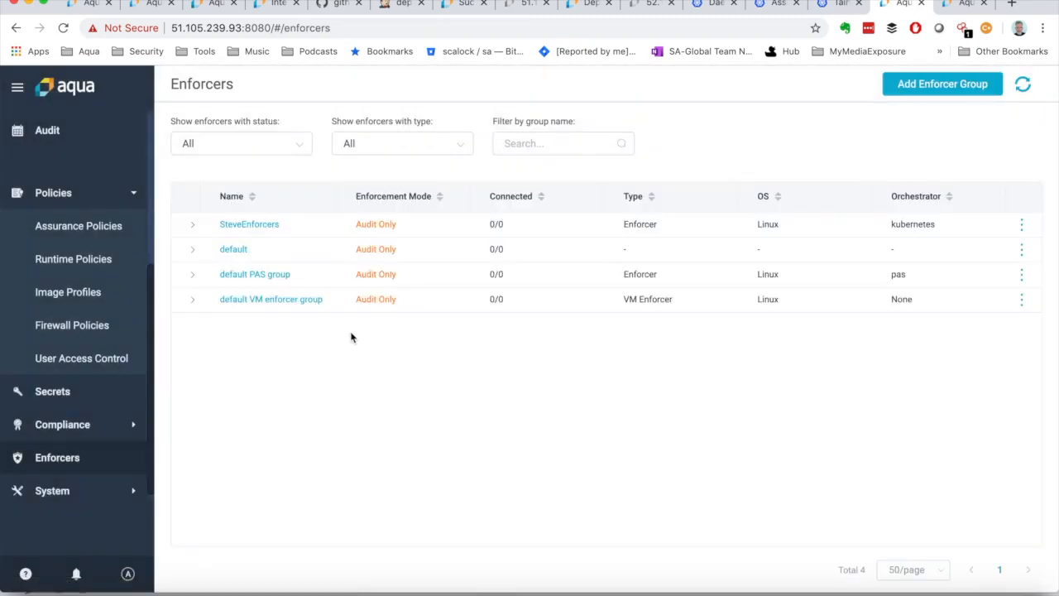
{"action": "left_click_drag", "start_coordinate": [293, 230], "coordinate": [213, 227]}
{"action": "key", "text": "ctrl+c"}
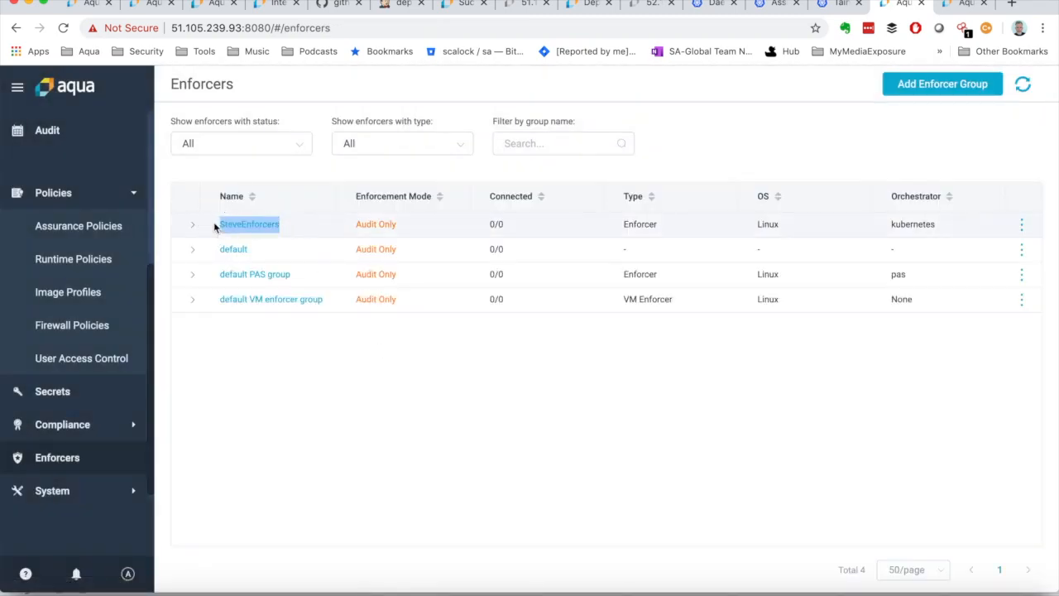
Step: Return to the runtime policies and start a new container runtime policy
{"action": "scroll", "coordinate": [89, 290], "scroll_direction": "up", "scroll_amount": 2}
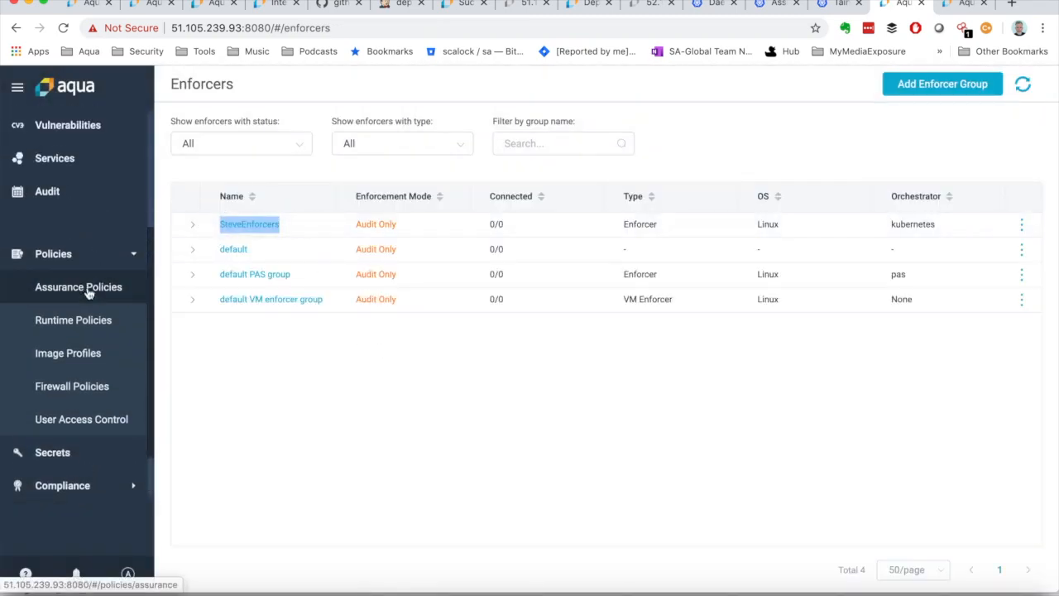
{"action": "left_click", "coordinate": [88, 321]}
{"action": "left_click", "coordinate": [934, 86]}
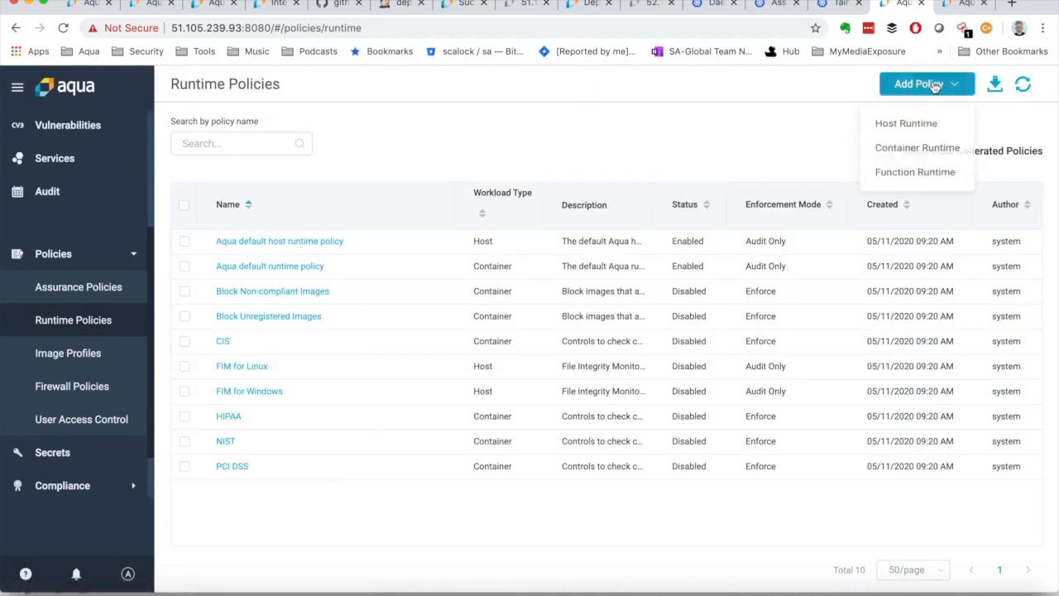
{"action": "left_click", "coordinate": [899, 147]}
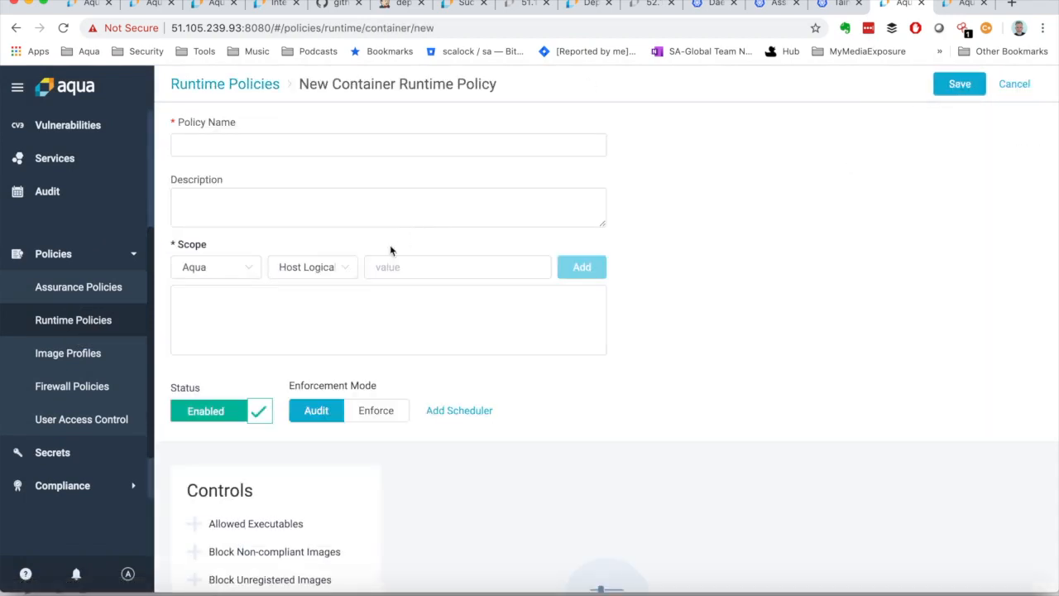
Step: Add the Aqua enforcer group SteveEnforcers to the new policy's scope
{"action": "left_click", "coordinate": [336, 272]}
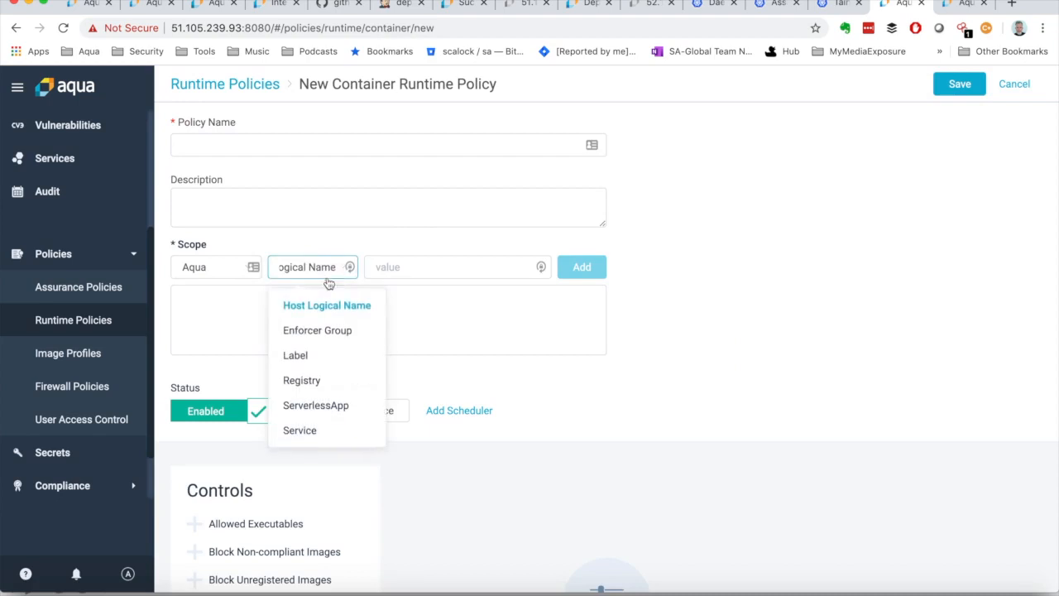
{"action": "left_click", "coordinate": [315, 330]}
{"action": "left_click", "coordinate": [397, 267]}
{"action": "type", "text": "SteveEnforcers"}
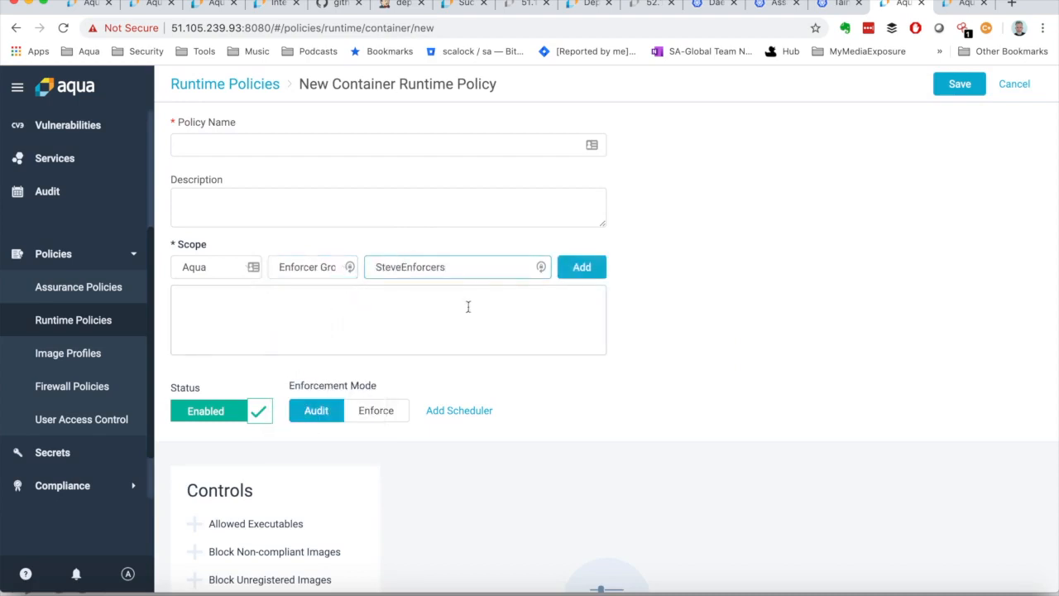
{"action": "left_click", "coordinate": [584, 271]}
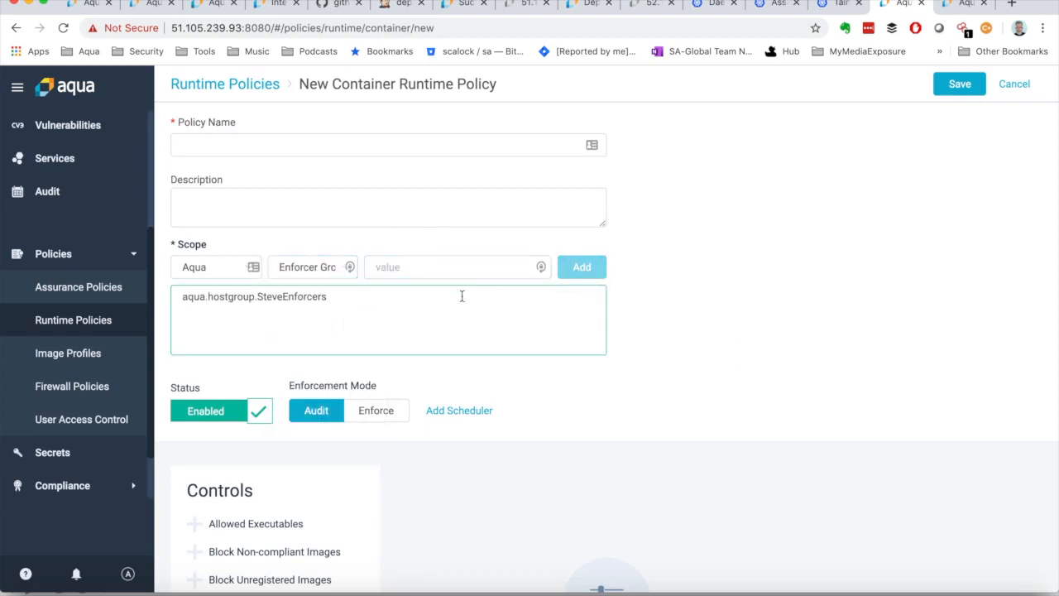
Step: Extend the scope expression with AND and a Host Group condition for SteveEnforcers
{"action": "left_click", "coordinate": [403, 300]}
{"action": "type", "text": "AND"}
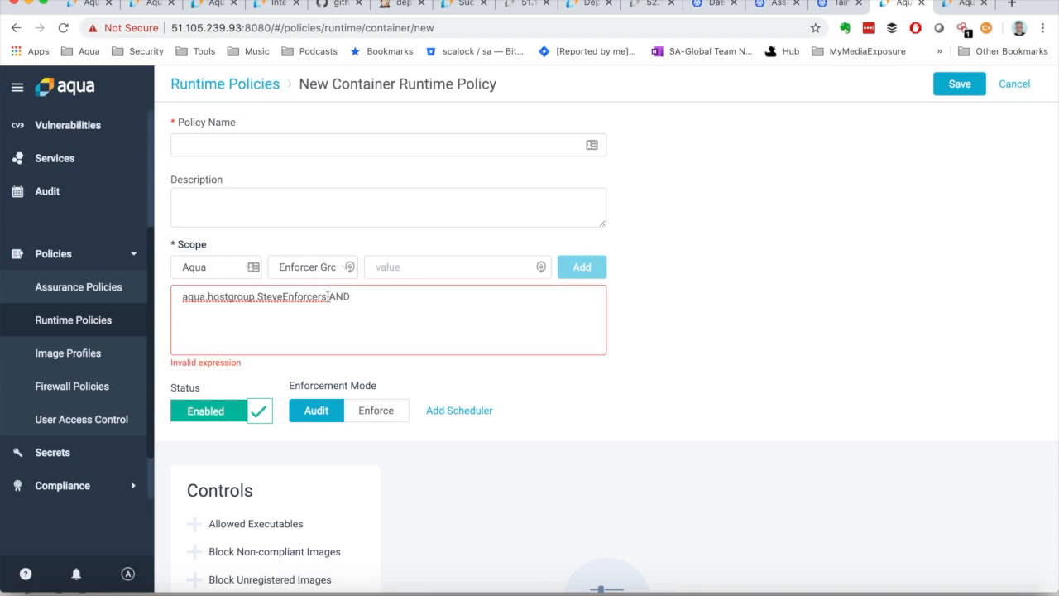
{"action": "left_click", "coordinate": [221, 276]}
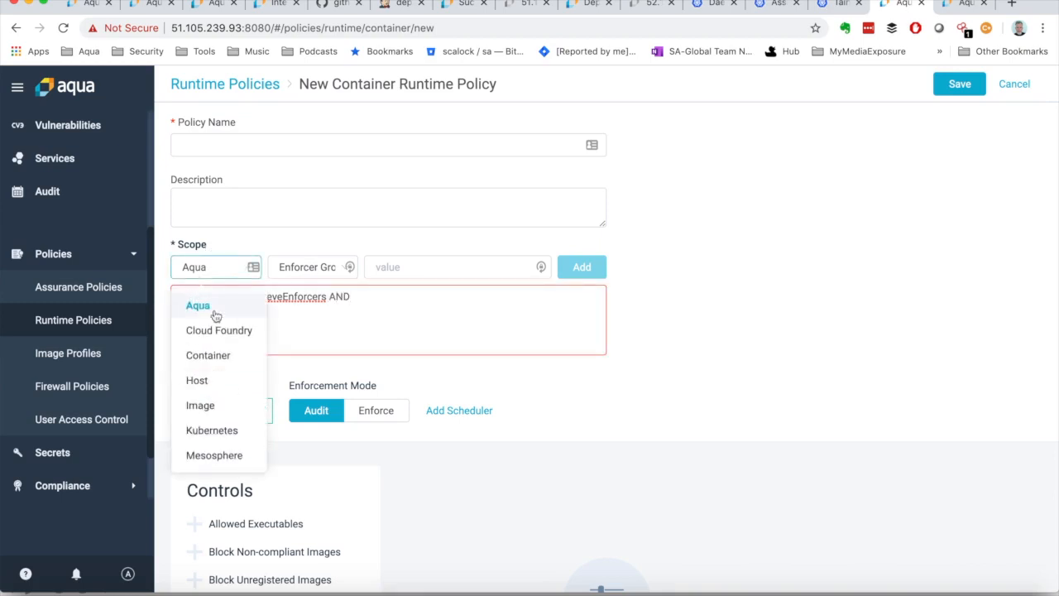
{"action": "left_click", "coordinate": [206, 388]}
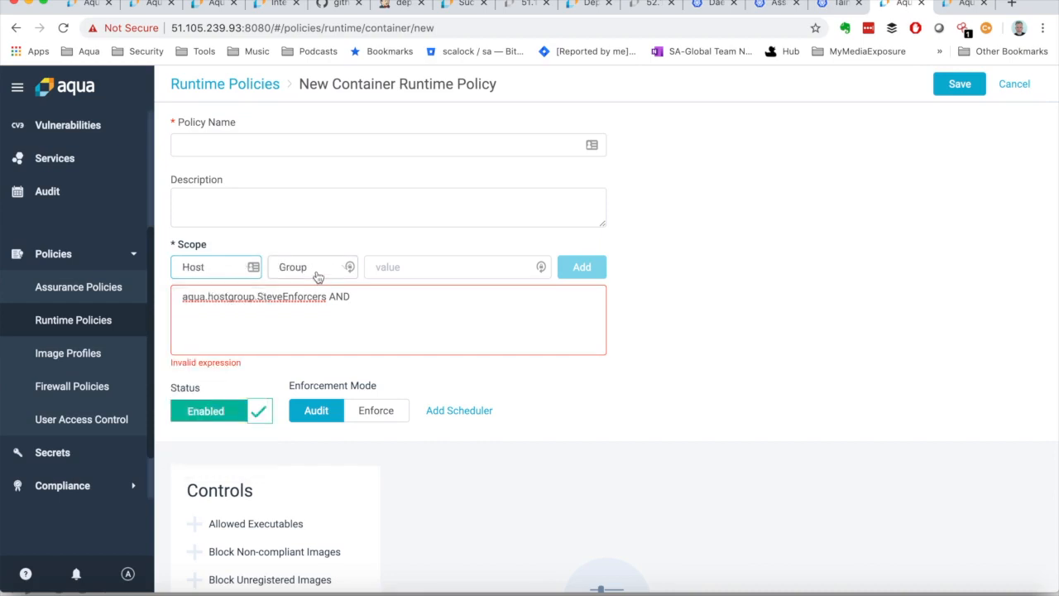
{"action": "left_click", "coordinate": [462, 266]}
{"action": "key", "text": "ctrl+v"}
{"action": "left_click", "coordinate": [582, 266]}
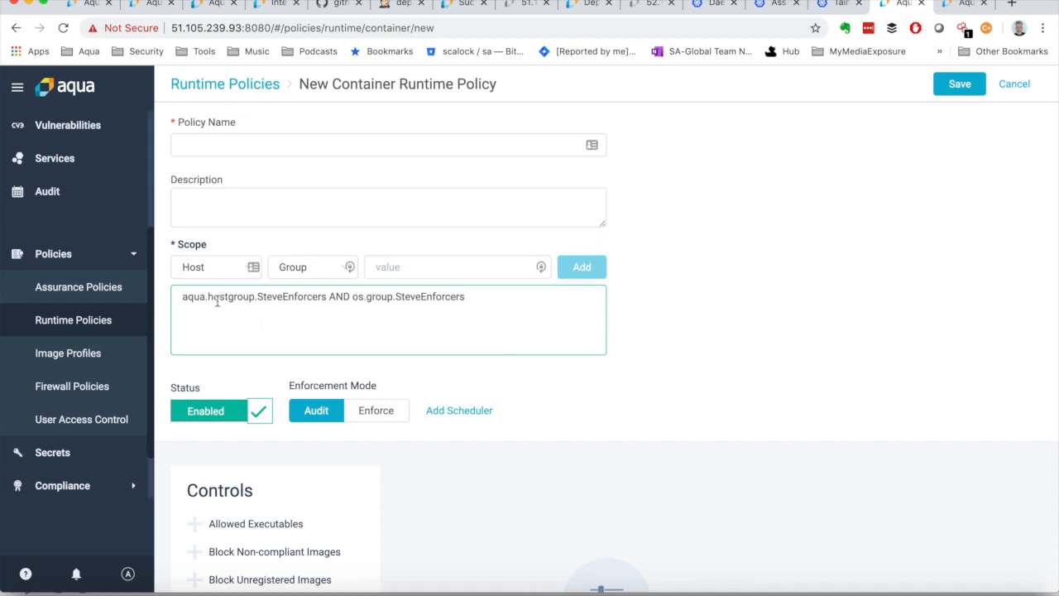
Step: Set the scope attribute to Aqua Enforcer Group and remove the AND Host Group condition from the policy's scope expression
{"action": "left_click_drag", "start_coordinate": [208, 297], "coordinate": [250, 294]}
{"action": "left_click", "coordinate": [250, 296]}
{"action": "left_click", "coordinate": [300, 274]}
{"action": "left_click", "coordinate": [301, 273]}
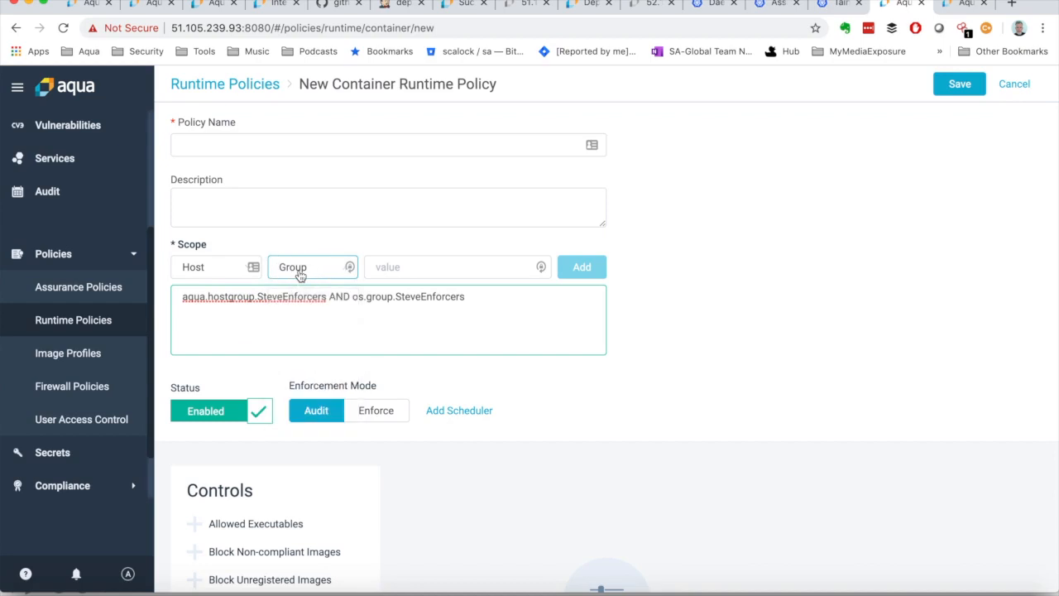
{"action": "left_click", "coordinate": [195, 266]}
{"action": "left_click", "coordinate": [204, 305]}
{"action": "left_click", "coordinate": [279, 266]}
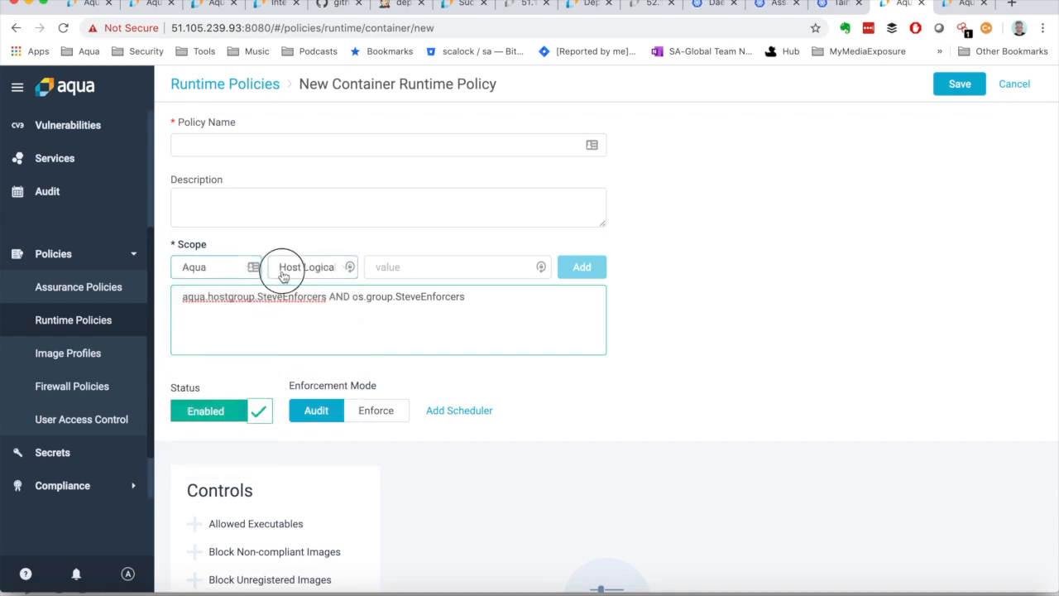
{"action": "left_click", "coordinate": [292, 331]}
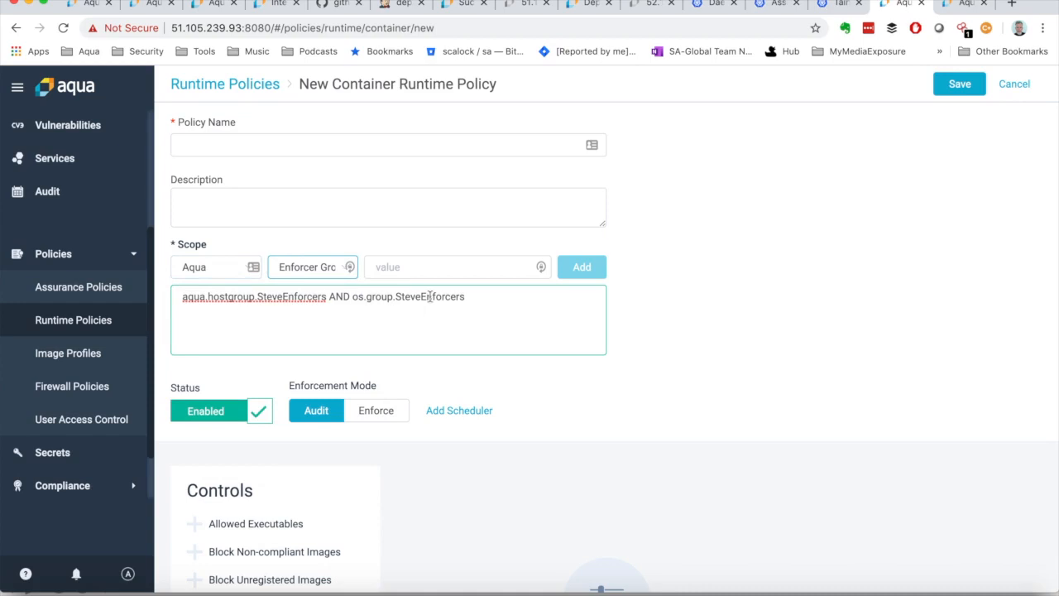
{"action": "left_click_drag", "start_coordinate": [328, 296], "coordinate": [562, 307]}
{"action": "key", "text": "BackSpace"}
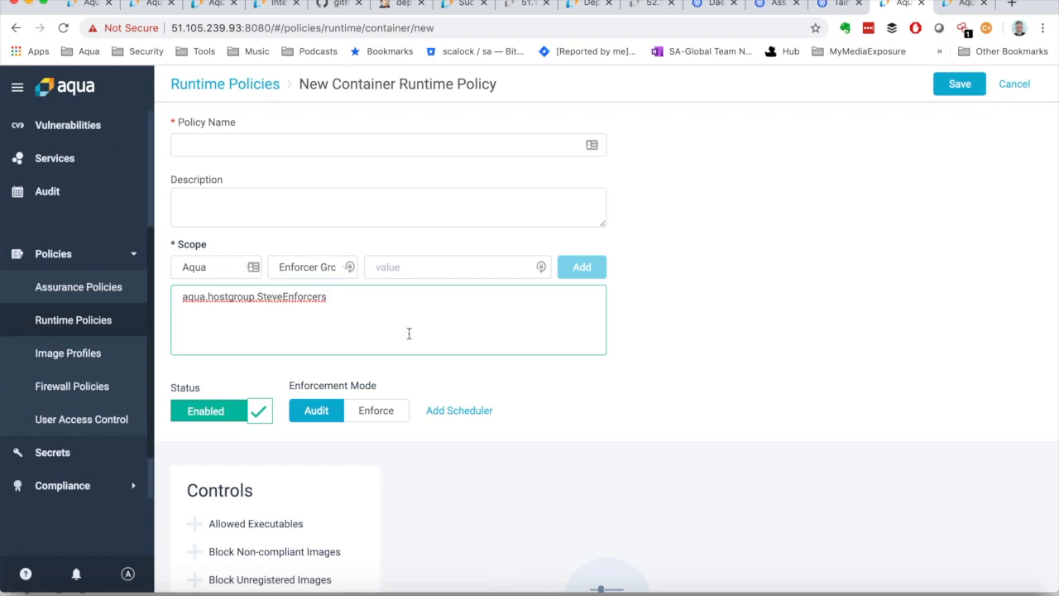
Step: Leave the container runtime policy without saving and start a new service
{"action": "scroll", "coordinate": [91, 289], "scroll_direction": "up", "scroll_amount": 2}
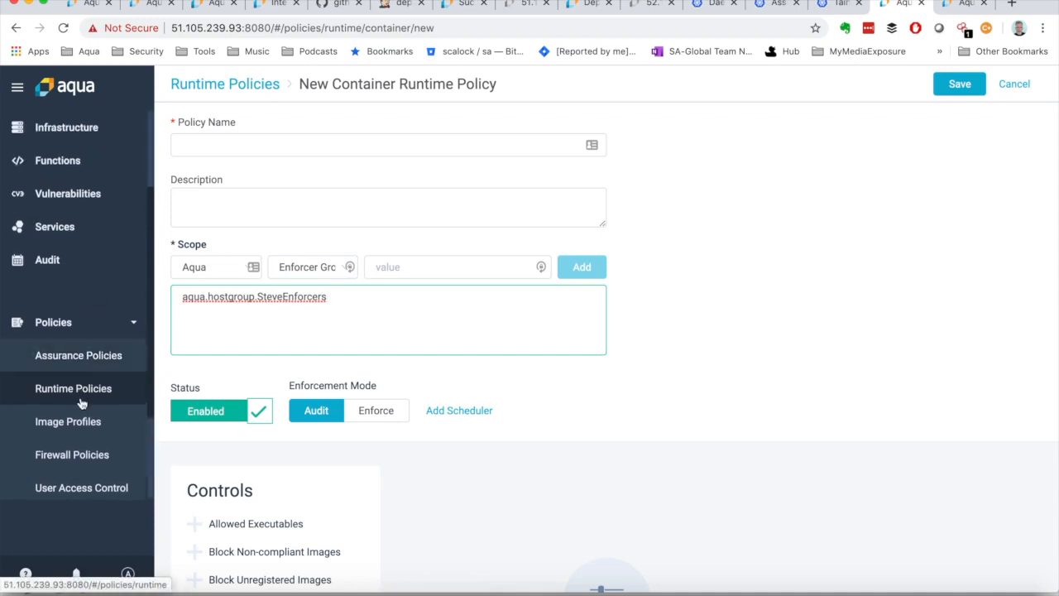
{"action": "left_click", "coordinate": [55, 228]}
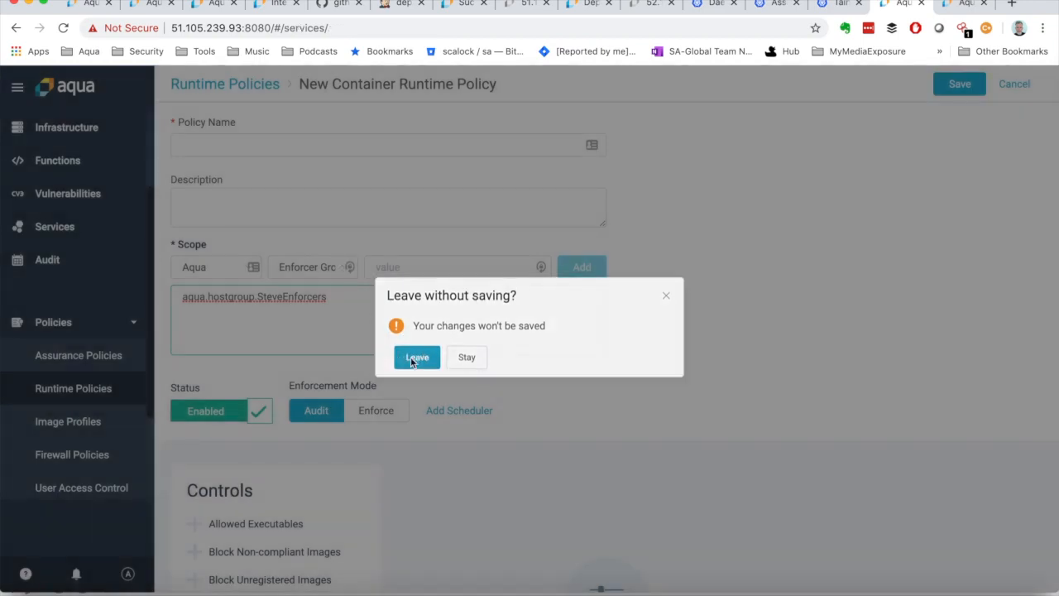
{"action": "left_click", "coordinate": [416, 360]}
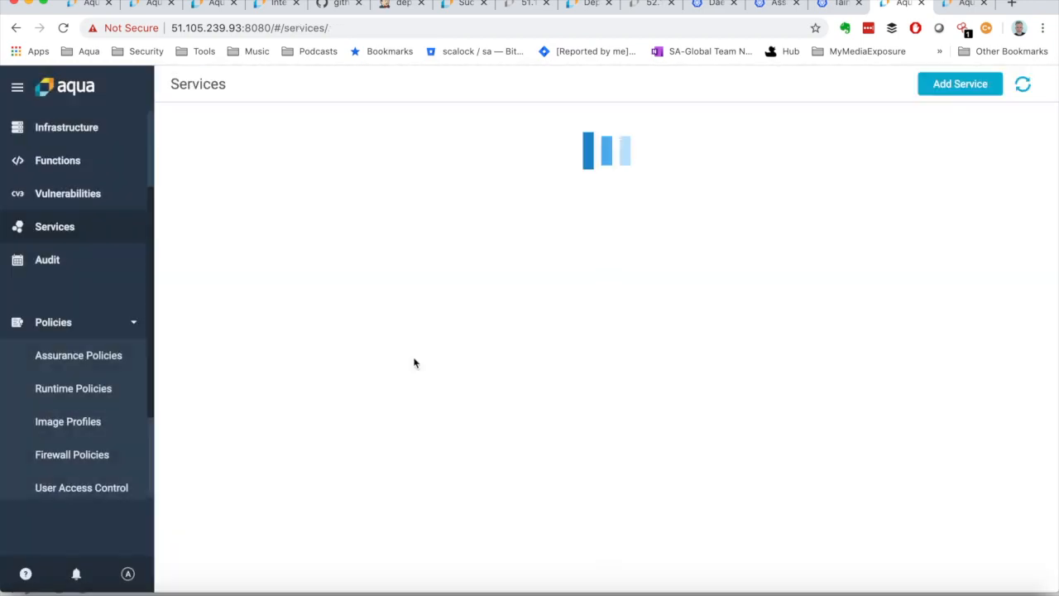
{"action": "left_click", "coordinate": [950, 86]}
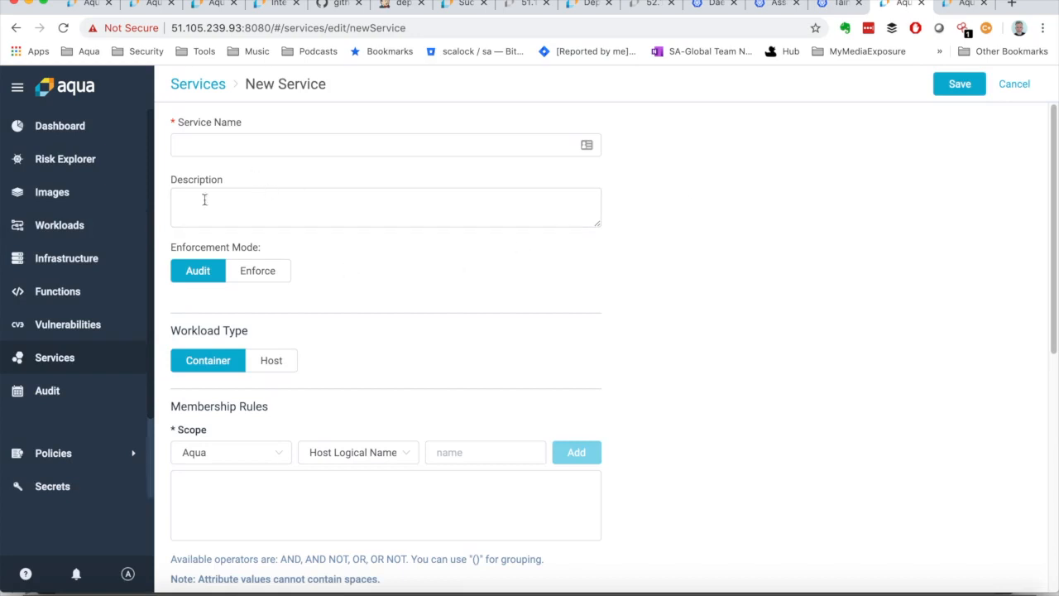
Step: Add the Aqua enforcer group SteveEnforcers to the scope of the new service's membership rules
{"action": "scroll", "coordinate": [296, 364], "scroll_direction": "down", "scroll_amount": 1}
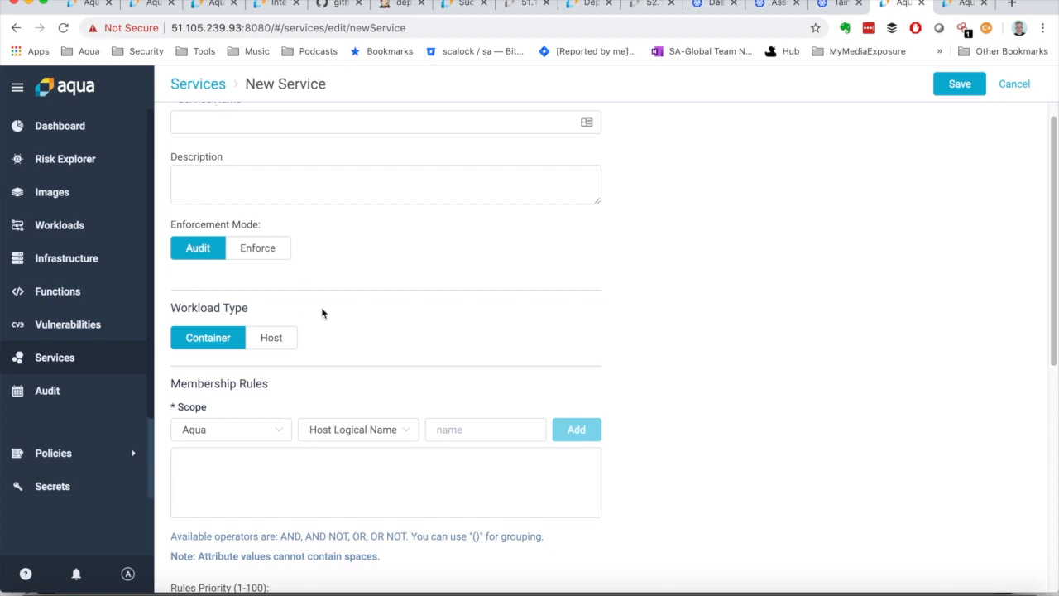
{"action": "scroll", "coordinate": [321, 311], "scroll_direction": "down", "scroll_amount": 3}
{"action": "left_click", "coordinate": [279, 325]}
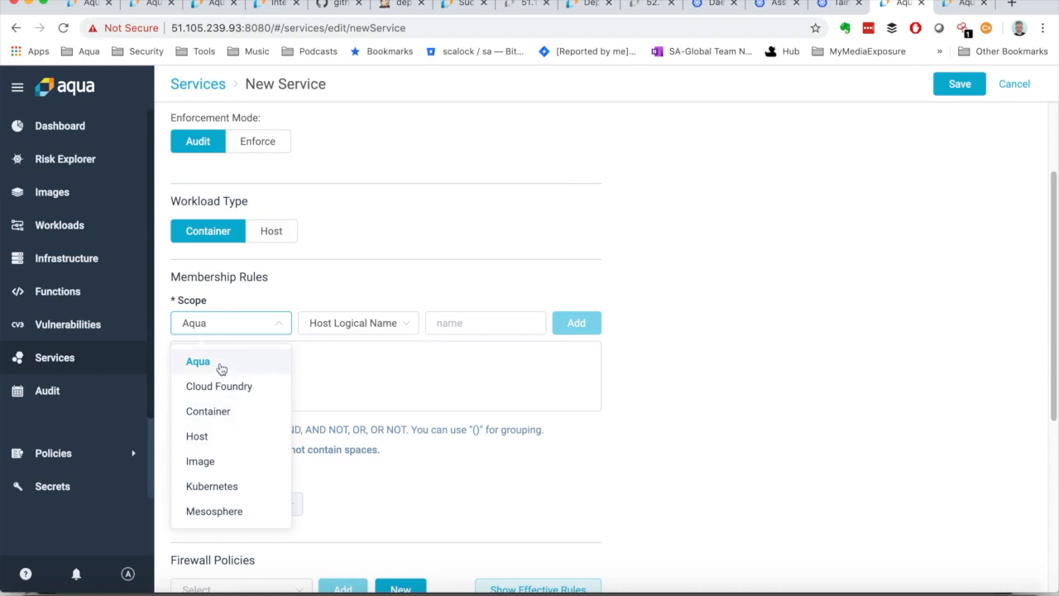
{"action": "left_click", "coordinate": [347, 326]}
{"action": "left_click", "coordinate": [346, 384]}
{"action": "left_click", "coordinate": [447, 324]}
{"action": "type", "text": "SteveEnfocer"}
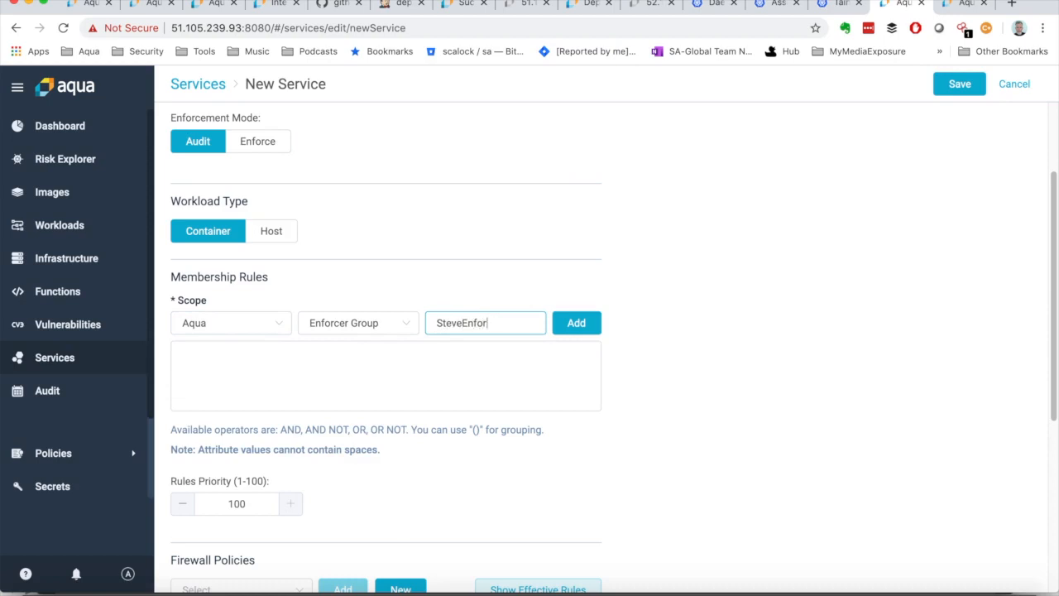
{"action": "type", "text": "ers"}
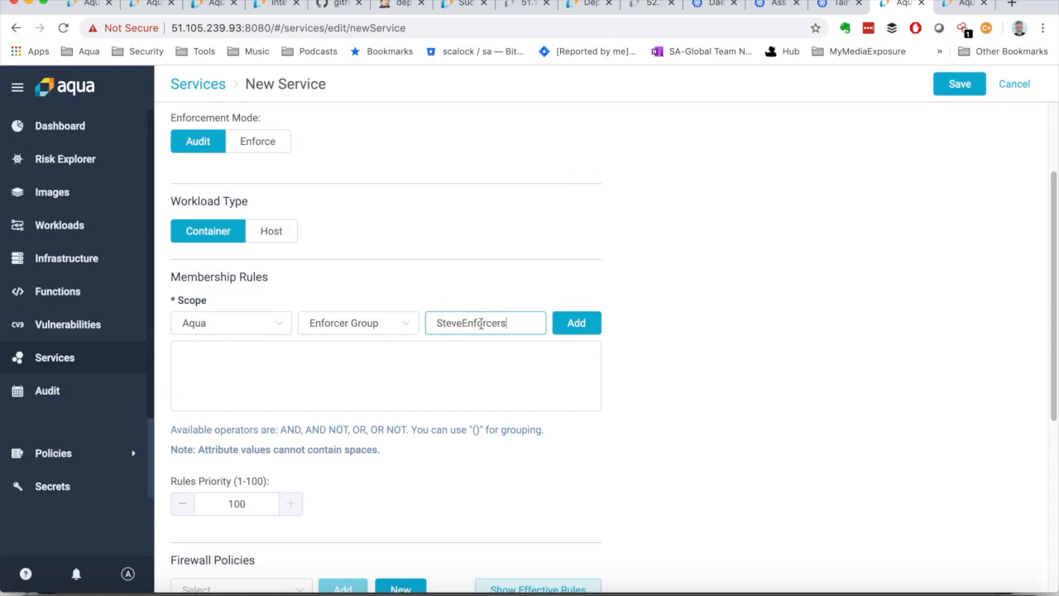
{"action": "left_click", "coordinate": [575, 325]}
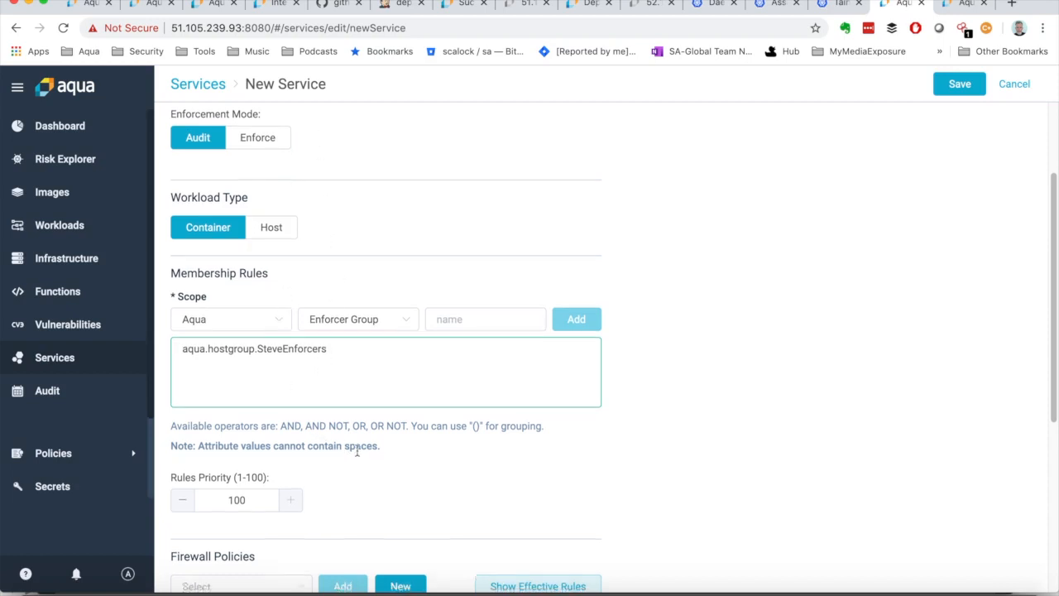
{"action": "scroll", "coordinate": [355, 451], "scroll_direction": "down", "scroll_amount": 1}
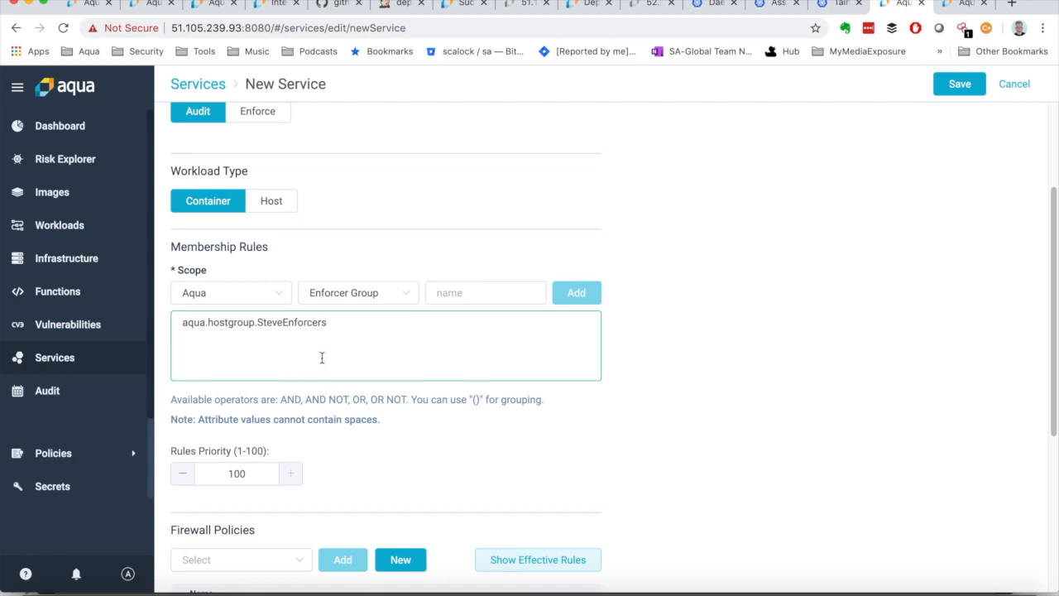
{"action": "left_click", "coordinate": [331, 324]}
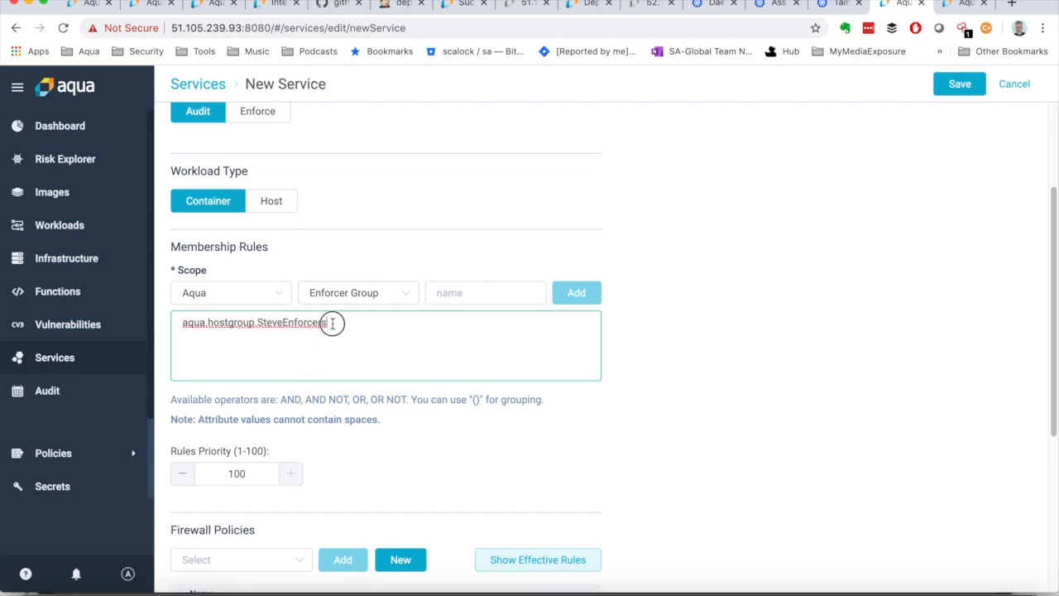
{"action": "left_click_drag", "start_coordinate": [332, 323], "coordinate": [129, 323]}
{"action": "left_click", "coordinate": [267, 354]}
{"action": "scroll", "coordinate": [267, 355], "scroll_direction": "down", "scroll_amount": 1}
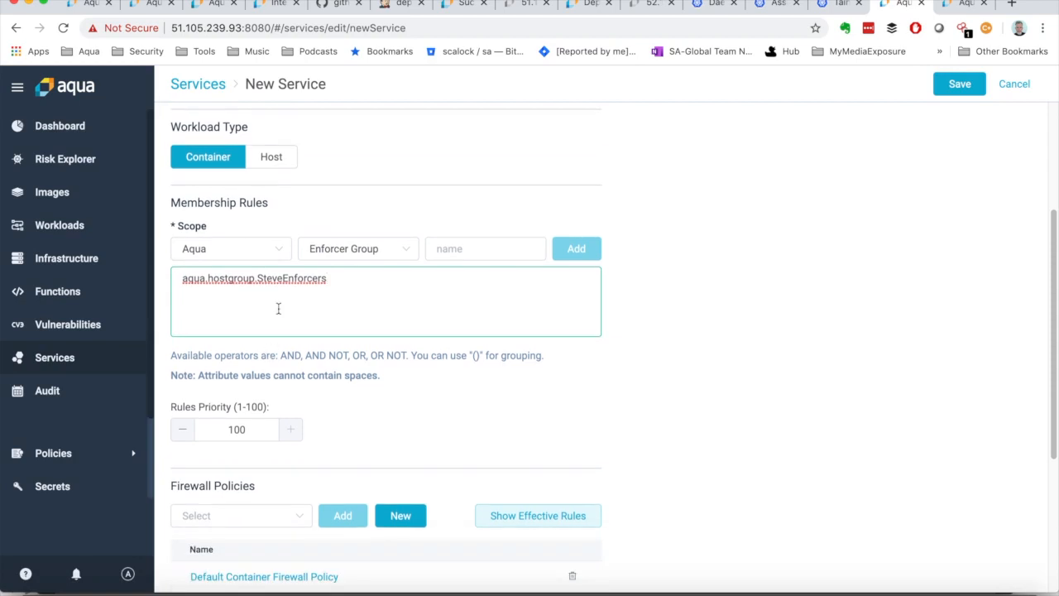